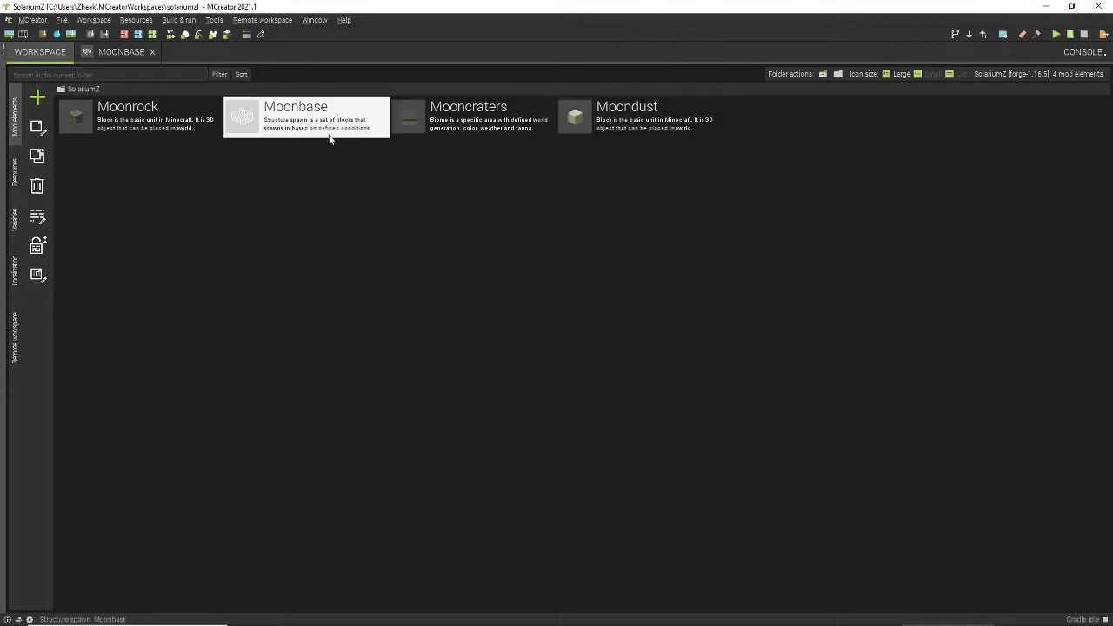
left_click(294, 206)
left_click(265, 120)
left_click(169, 121)
left_click(501, 144)
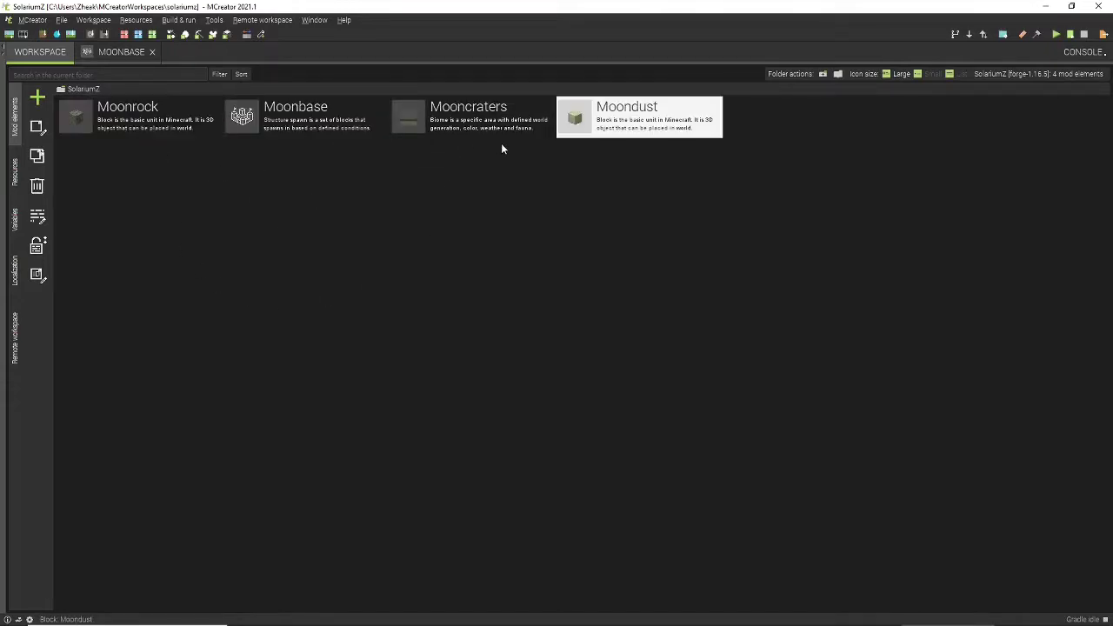
left_click(495, 123)
left_click(366, 232)
Step: Create a new Dimension mod element named Moon
left_click(37, 99)
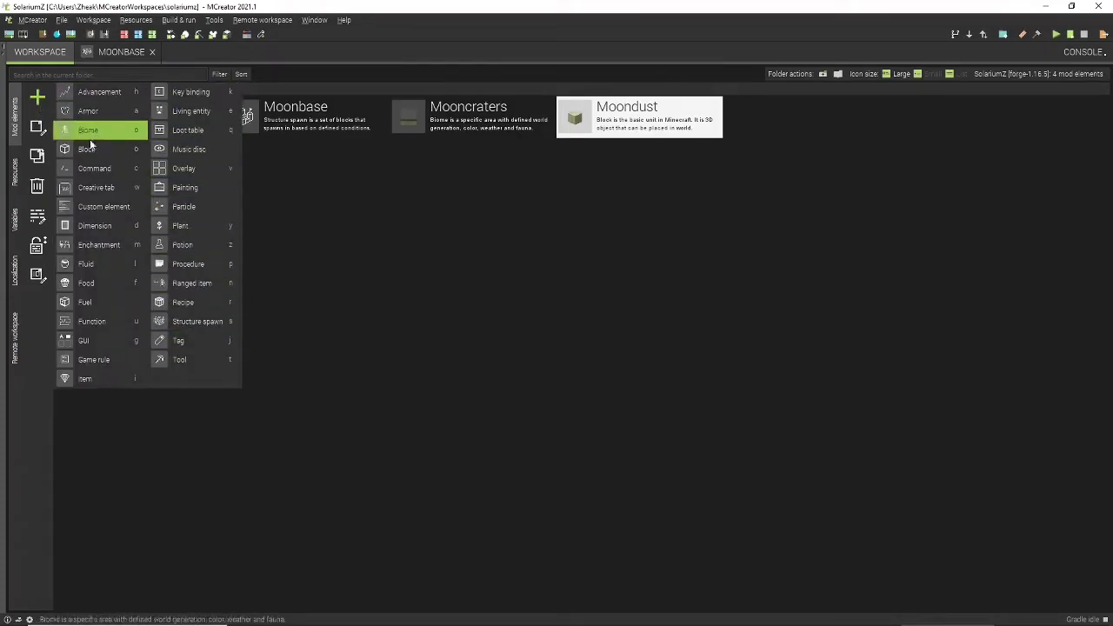
left_click(111, 221)
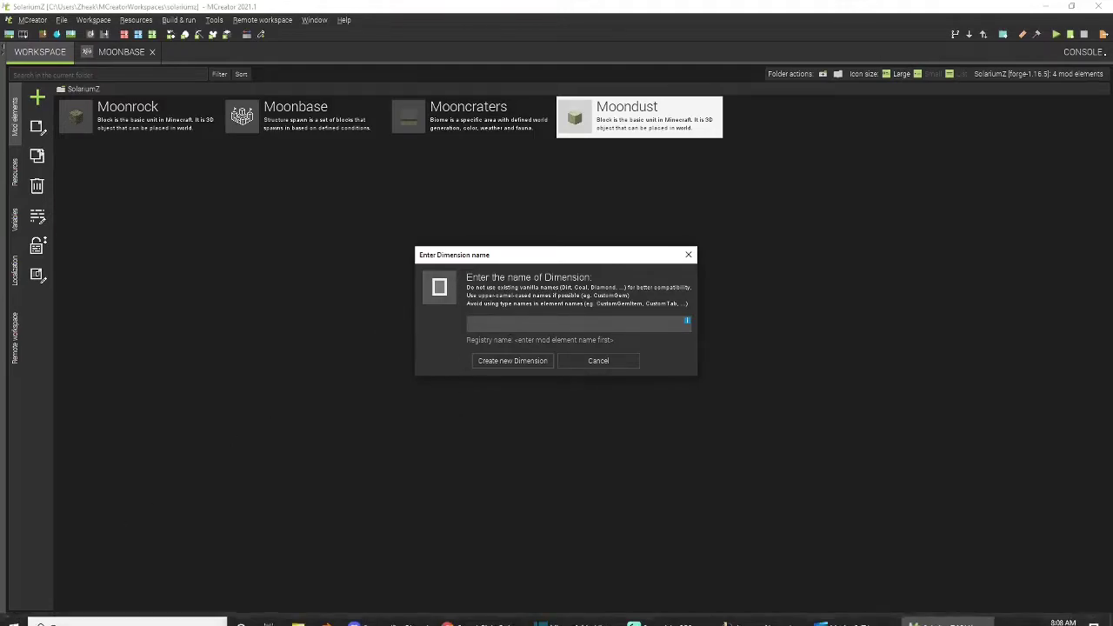
type("Moon")
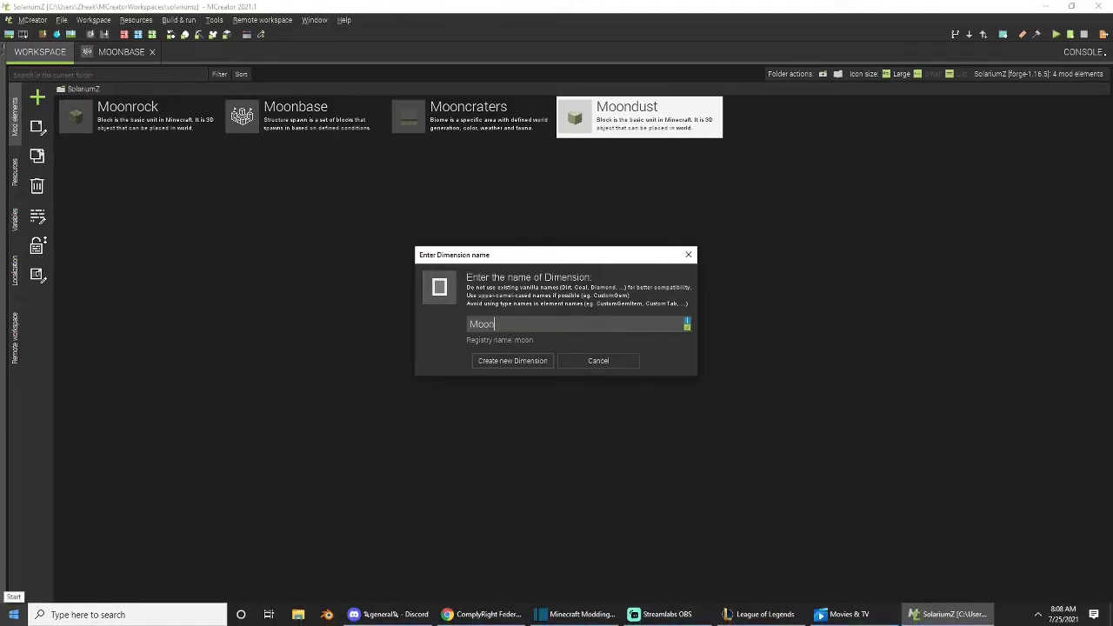
key("Return")
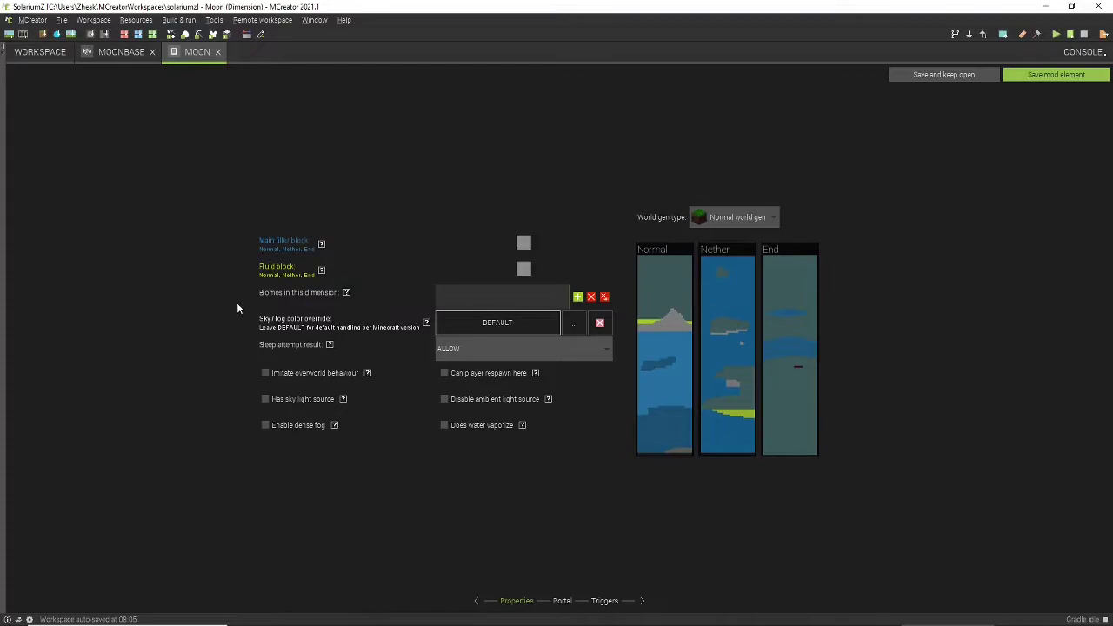
Step: Set the dimension's main filler block to Moonrock and read the help on that setting
left_click(523, 244)
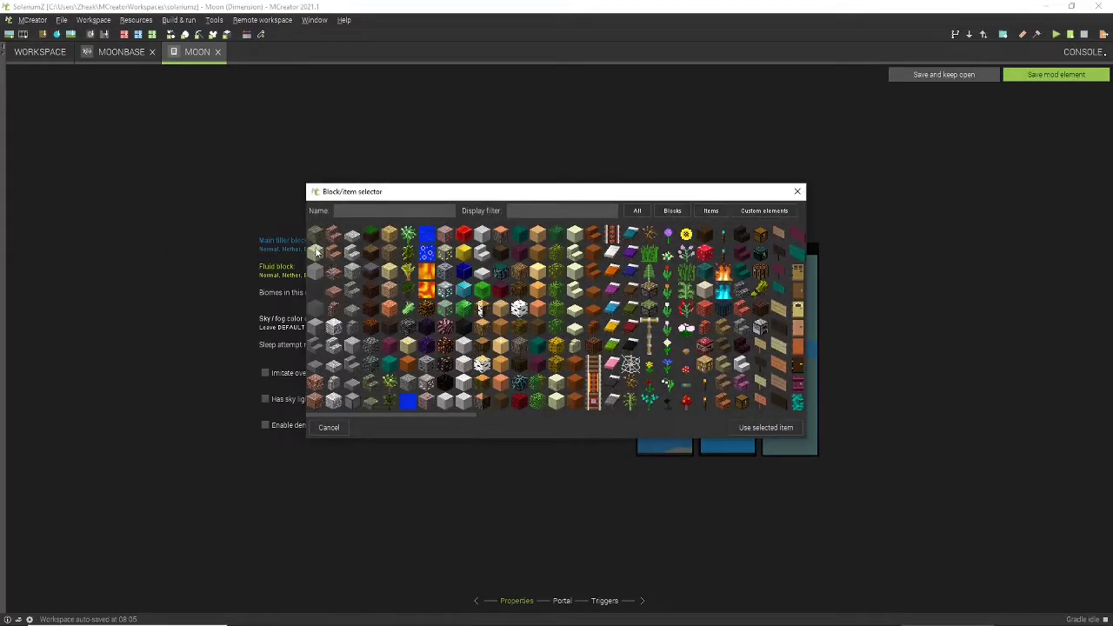
double_click(315, 232)
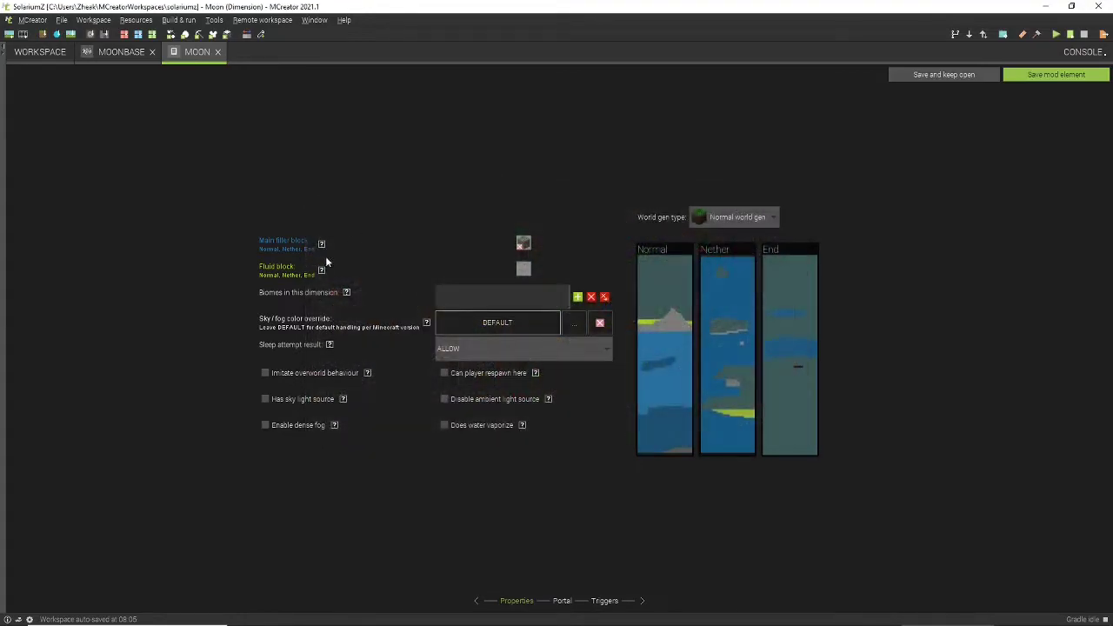
left_click(322, 247)
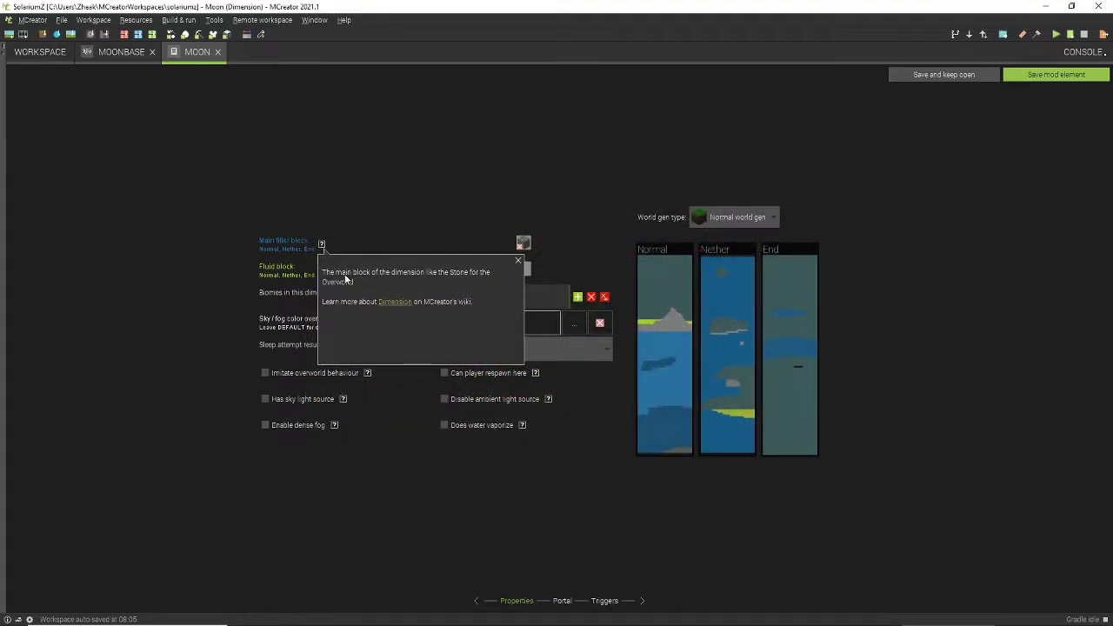
left_click(519, 260)
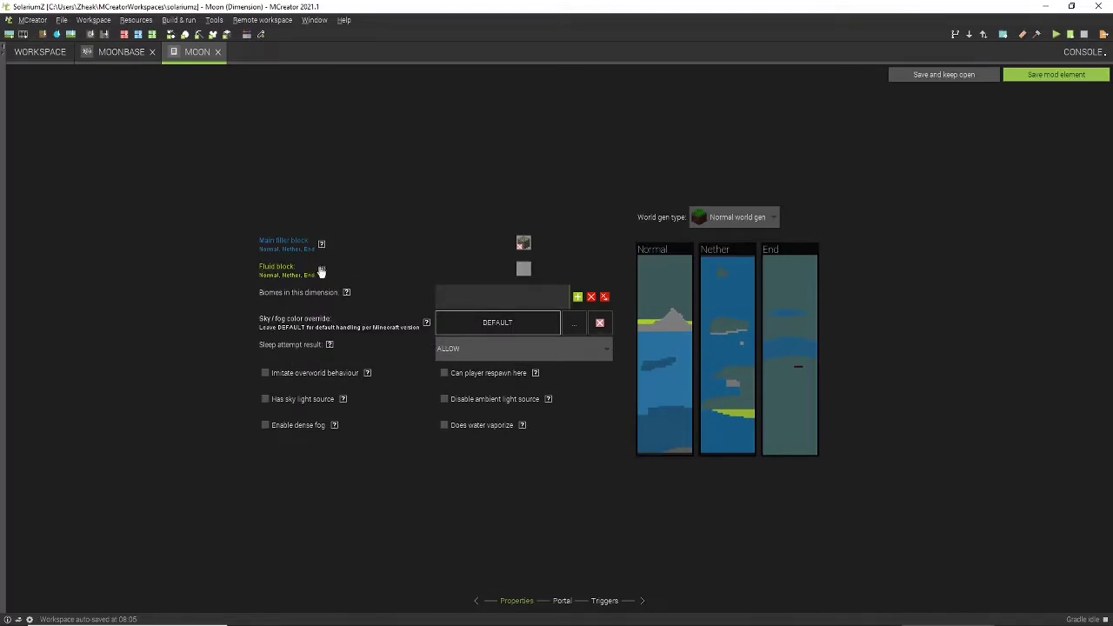
Step: Read the help on the fluid block and set the fluid block to Moonrock
mouse_move(321, 272)
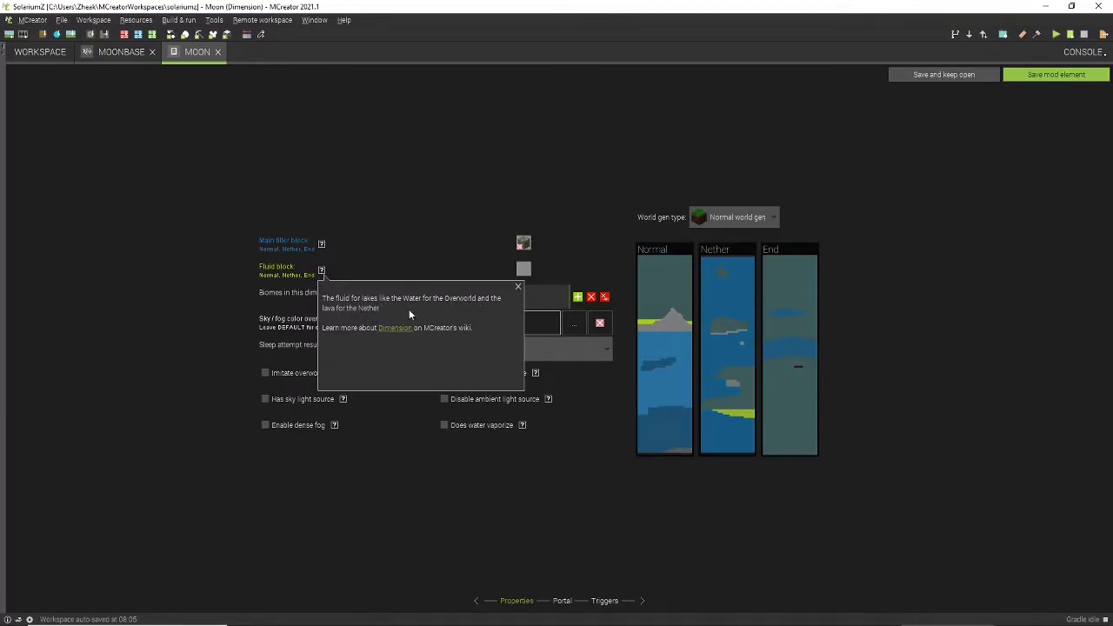
left_click(517, 286)
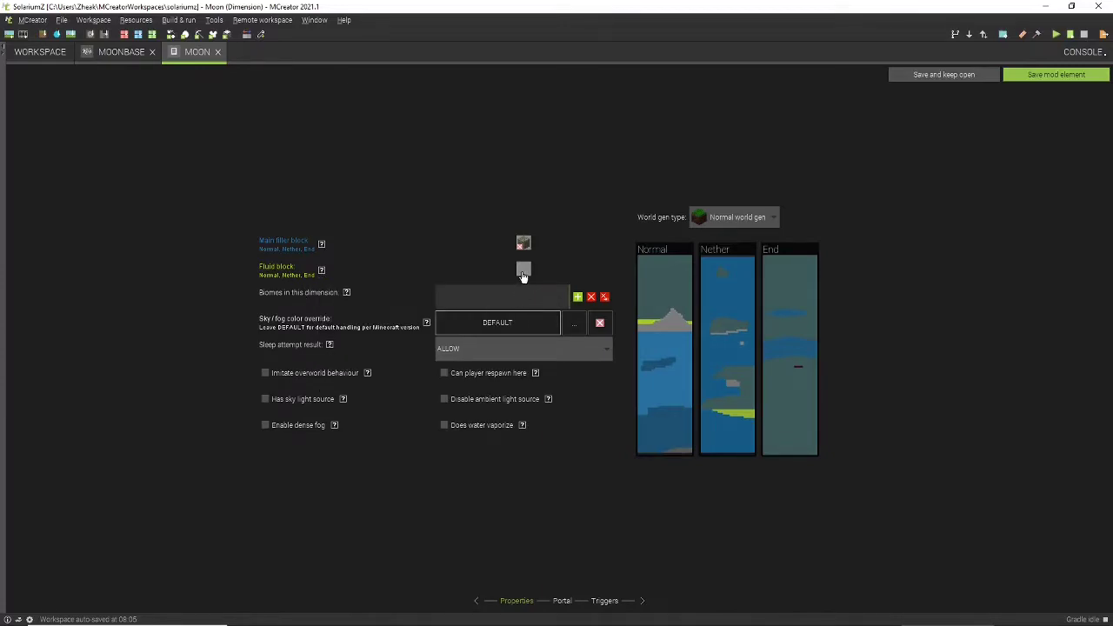
left_click(523, 269)
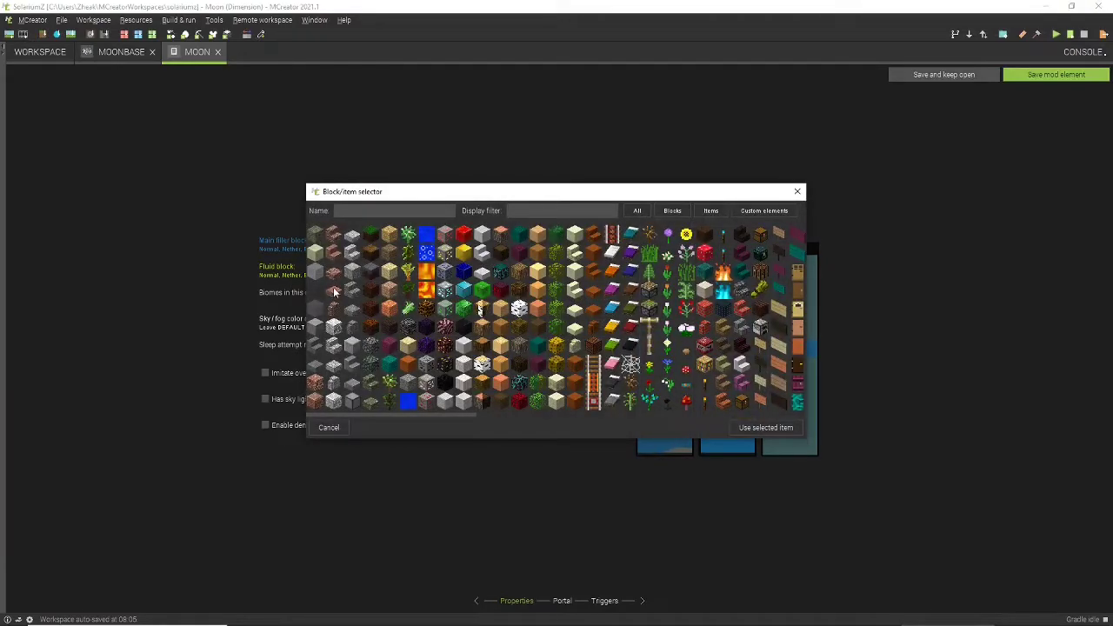
left_click(315, 237)
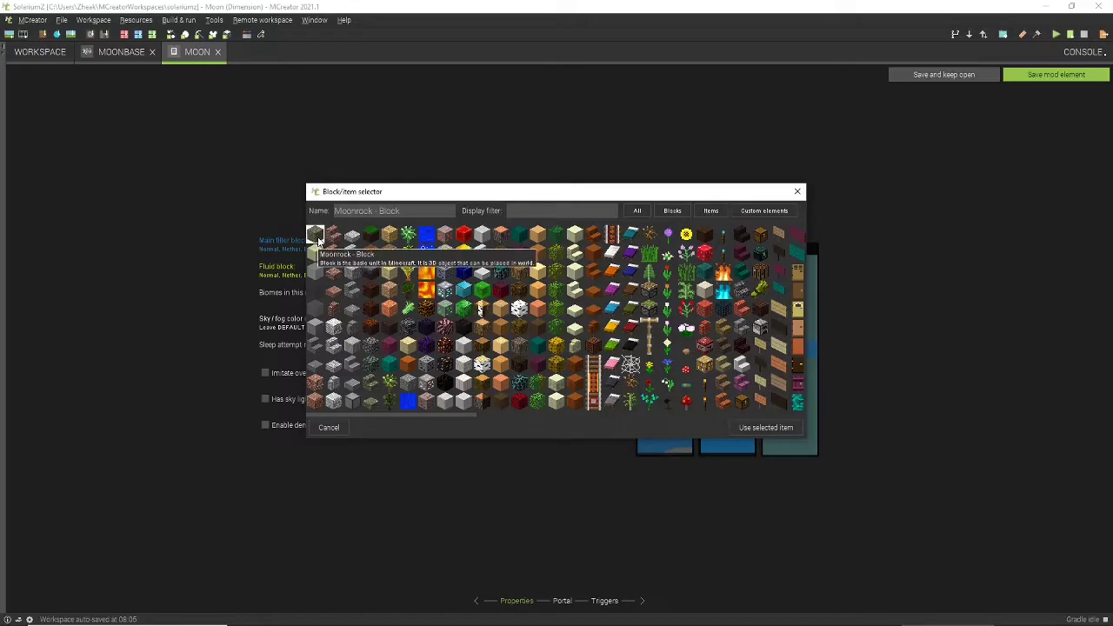
double_click(324, 238)
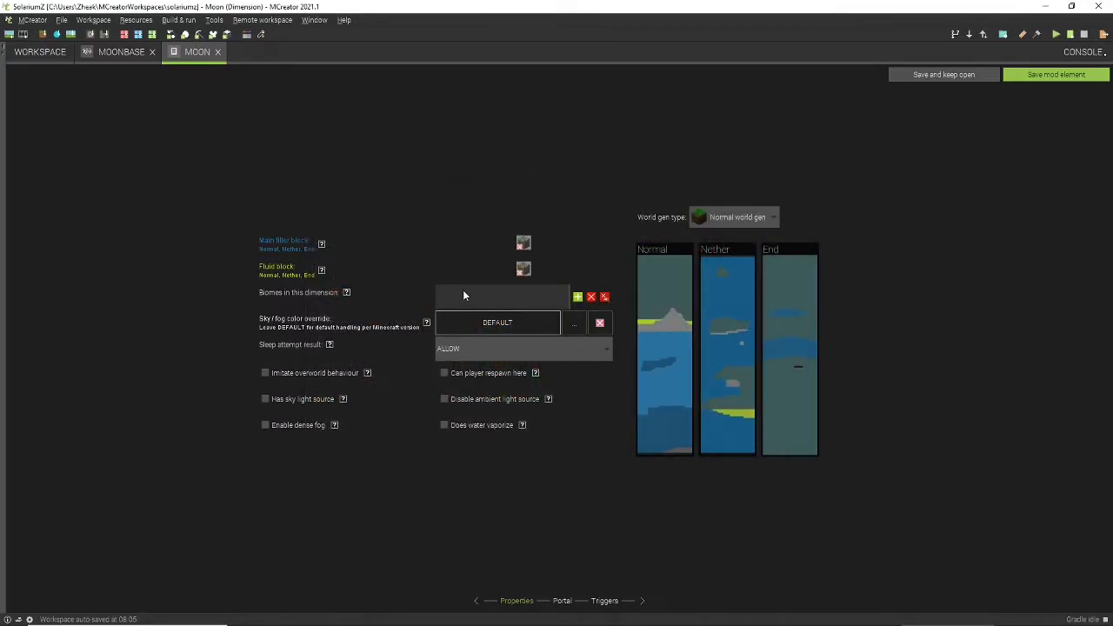
Step: Set the fluid block to Moondust and add the custom Mooncraters biome to the dimension
left_click(527, 273)
double_click(316, 252)
left_click(577, 296)
left_click(513, 277)
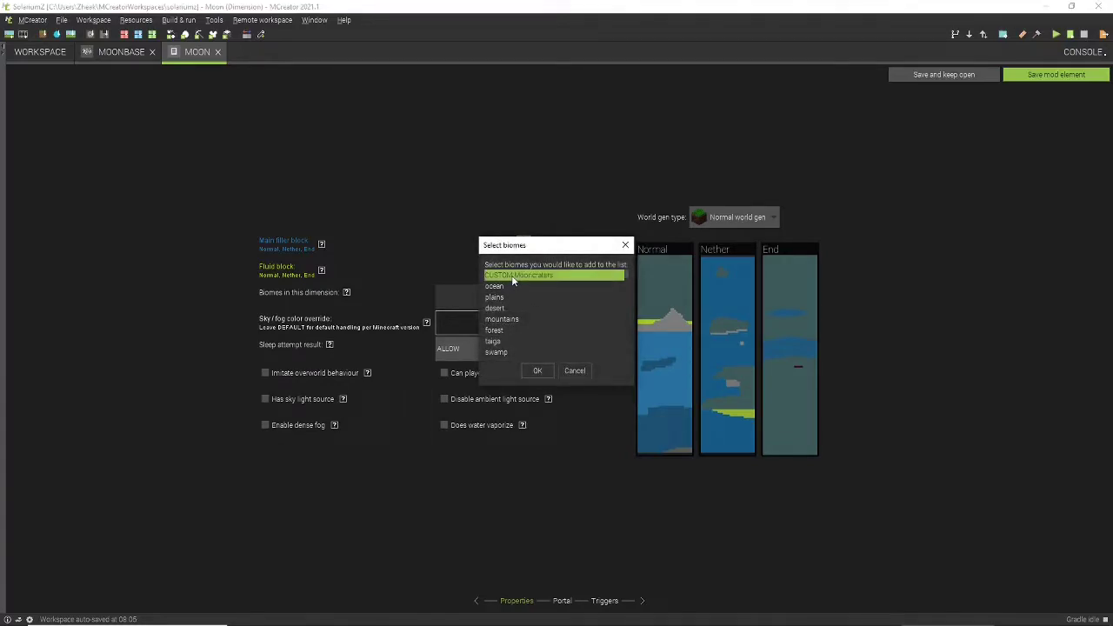
left_click(538, 374)
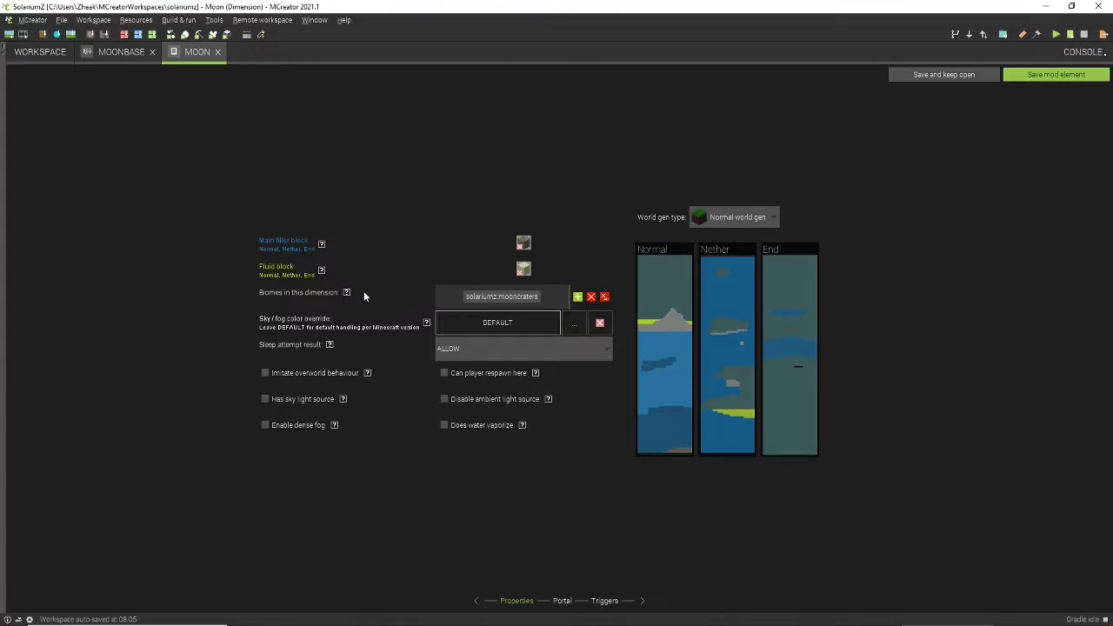
Step: Override the dimension's sky and fog color with black (0,0,0)
left_click(574, 323)
left_click(440, 314)
left_click(512, 414)
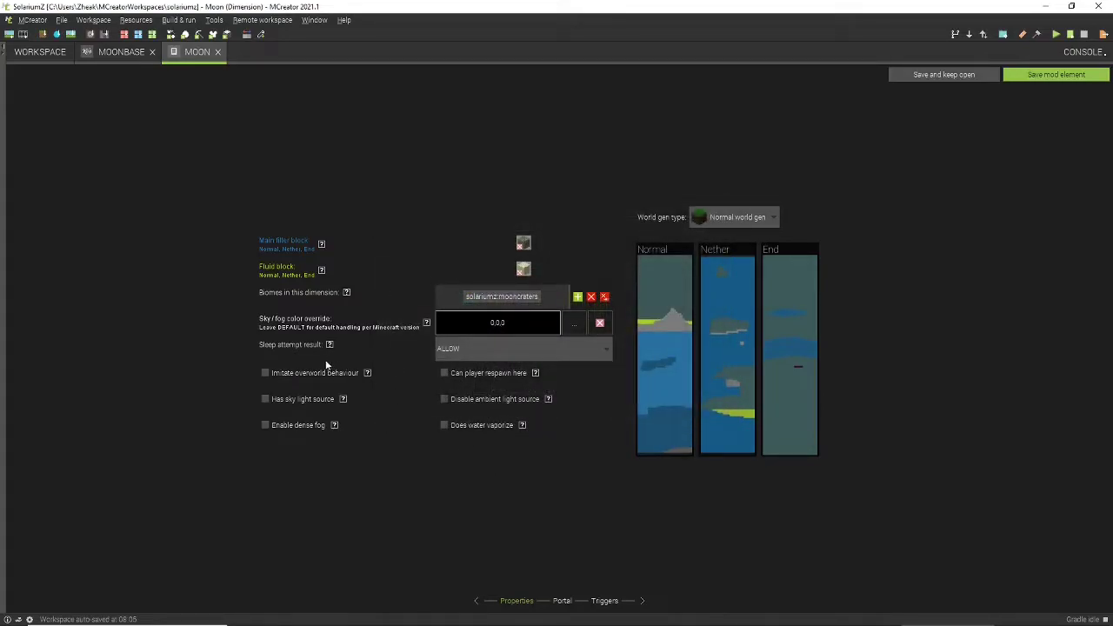
Step: Read the help on the sleep attempt result and choose ALLOW for it
mouse_move(330, 346)
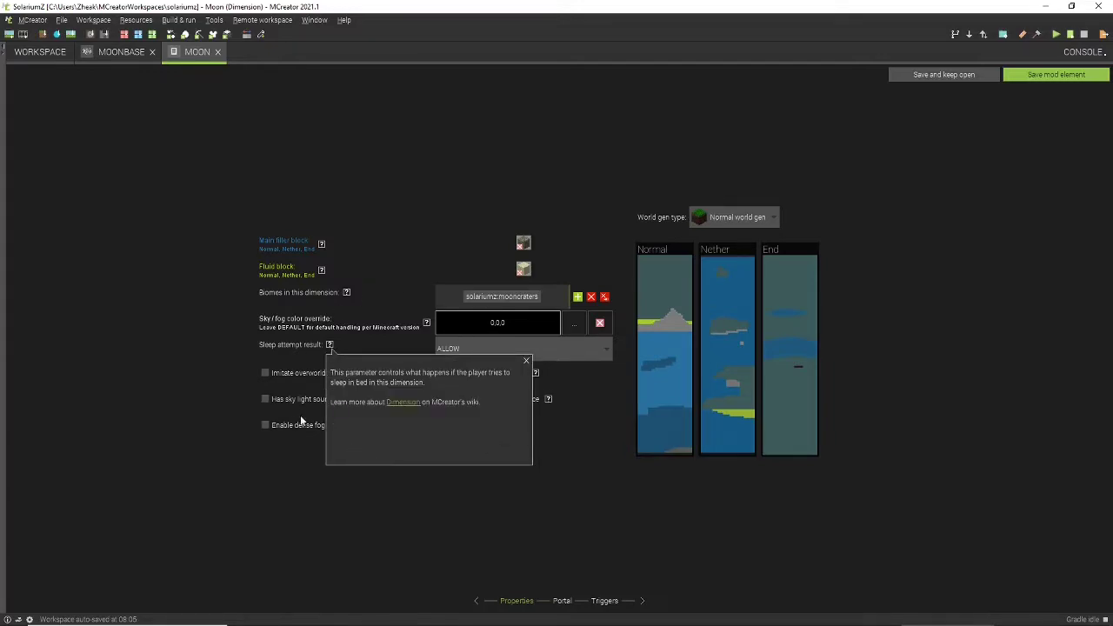
left_click(516, 352)
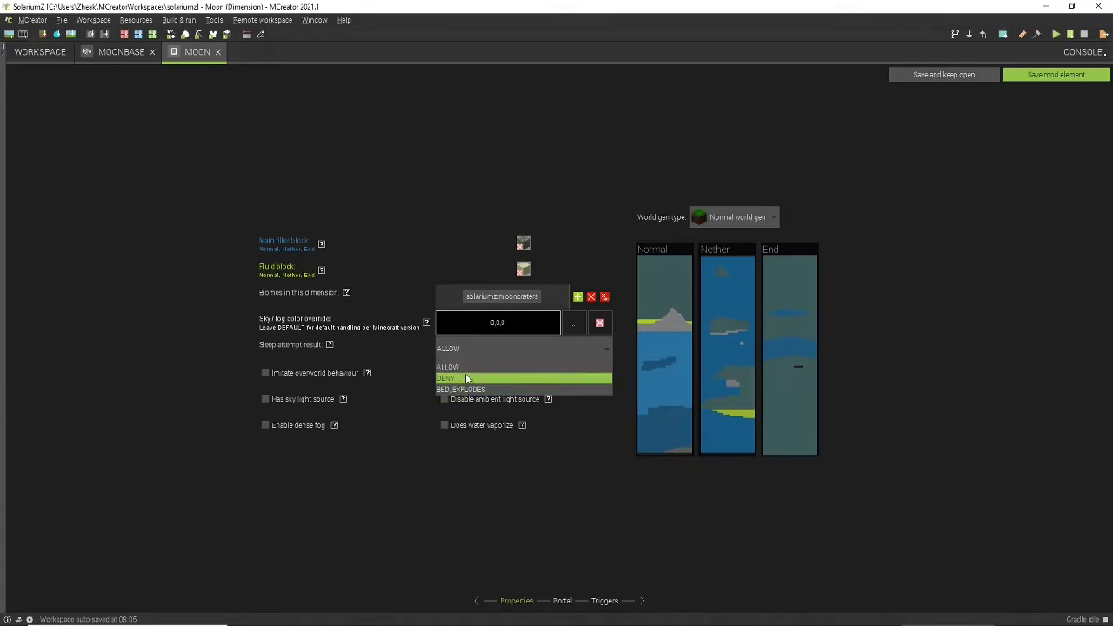
left_click(466, 369)
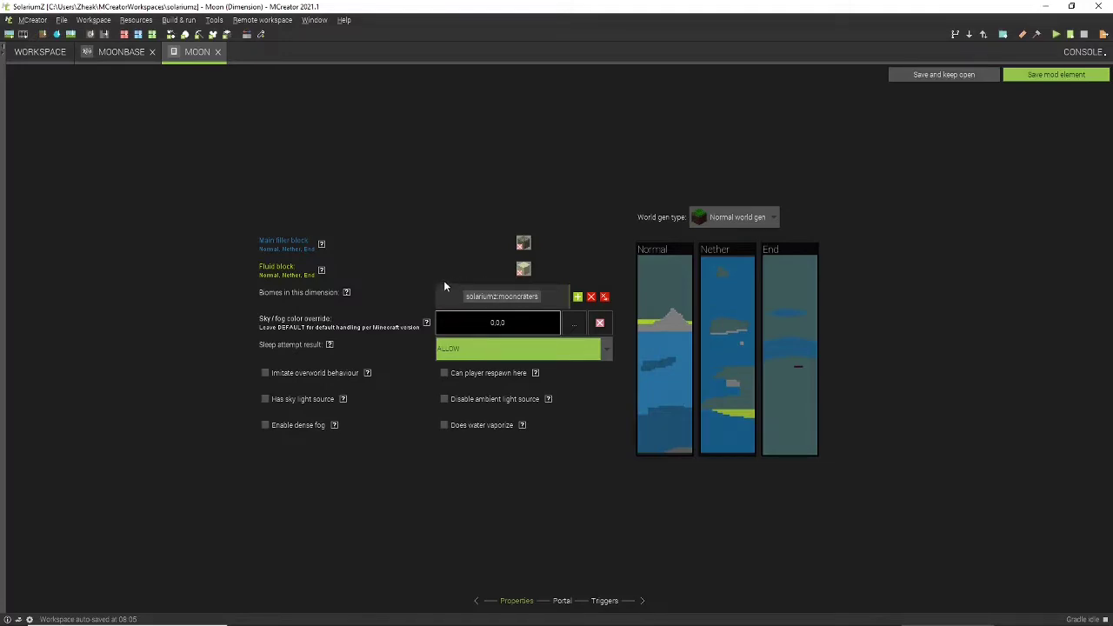
Step: Read the help on imitating overworld behaviour, and enable dense fog, player respawning and water vaporizing for the dimension
left_click(367, 373)
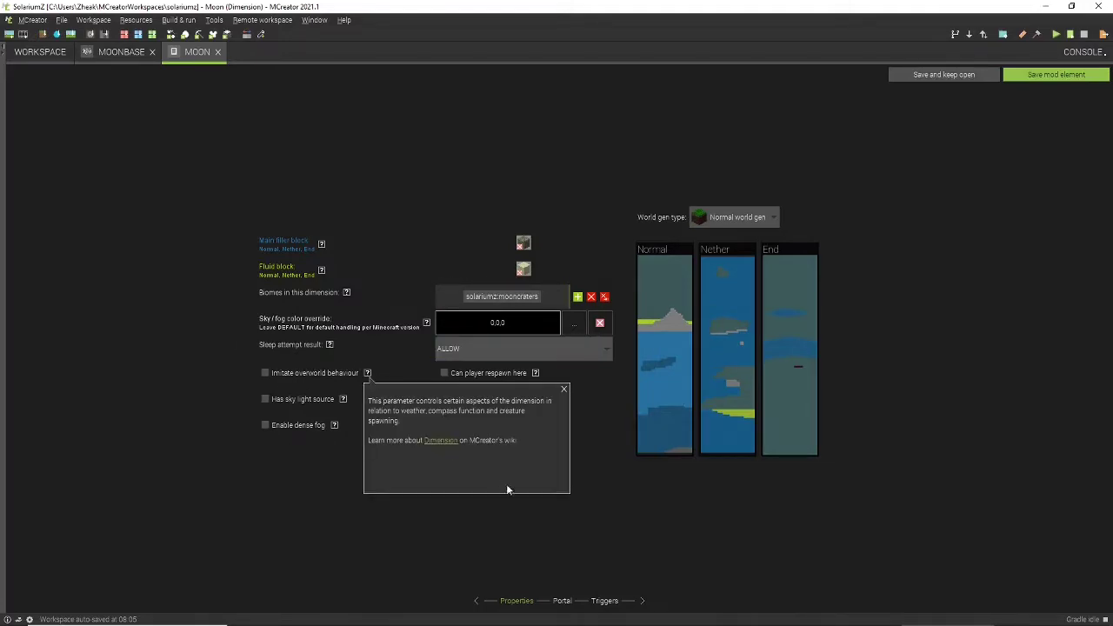
left_click(563, 390)
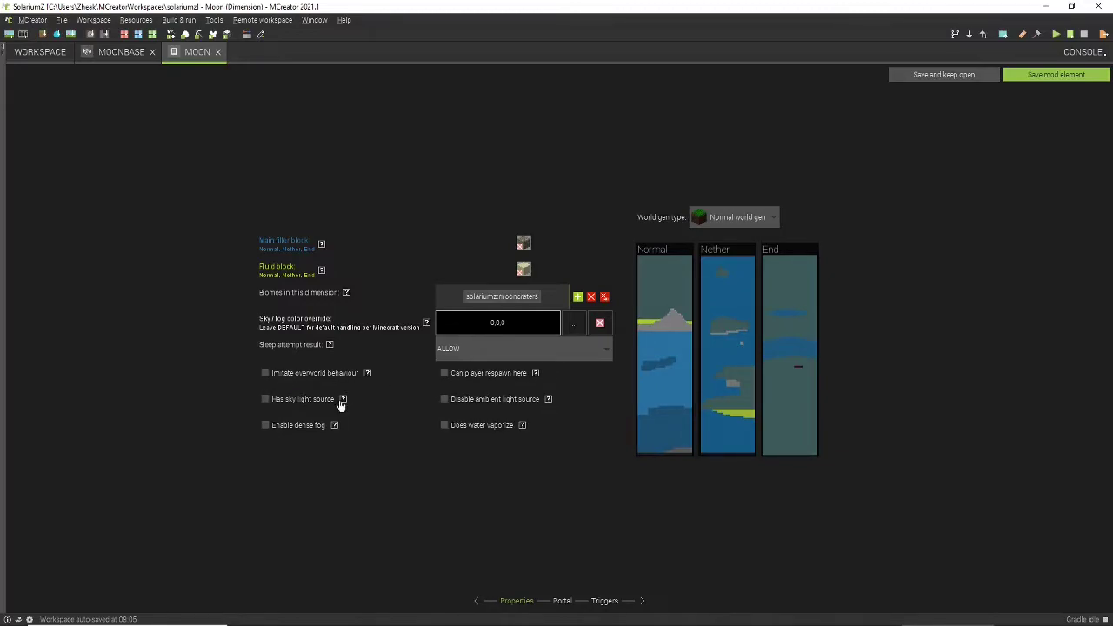
mouse_move(344, 403)
left_click(301, 426)
Step: Review the available world generation types and choose Normal world gen for the Moon dimension
left_click(755, 214)
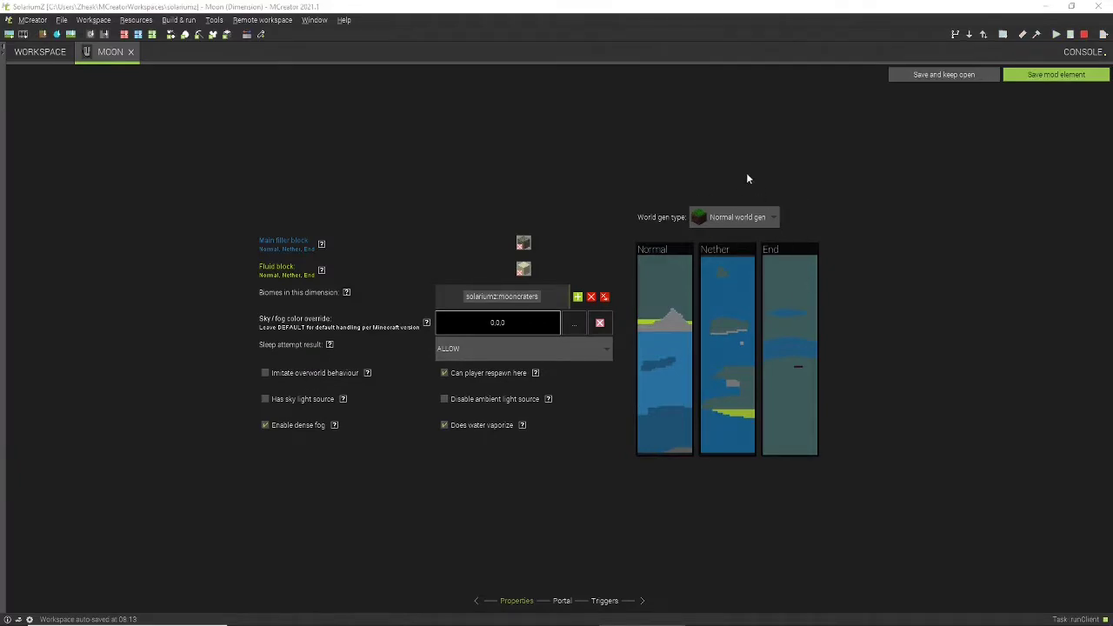
left_click(746, 217)
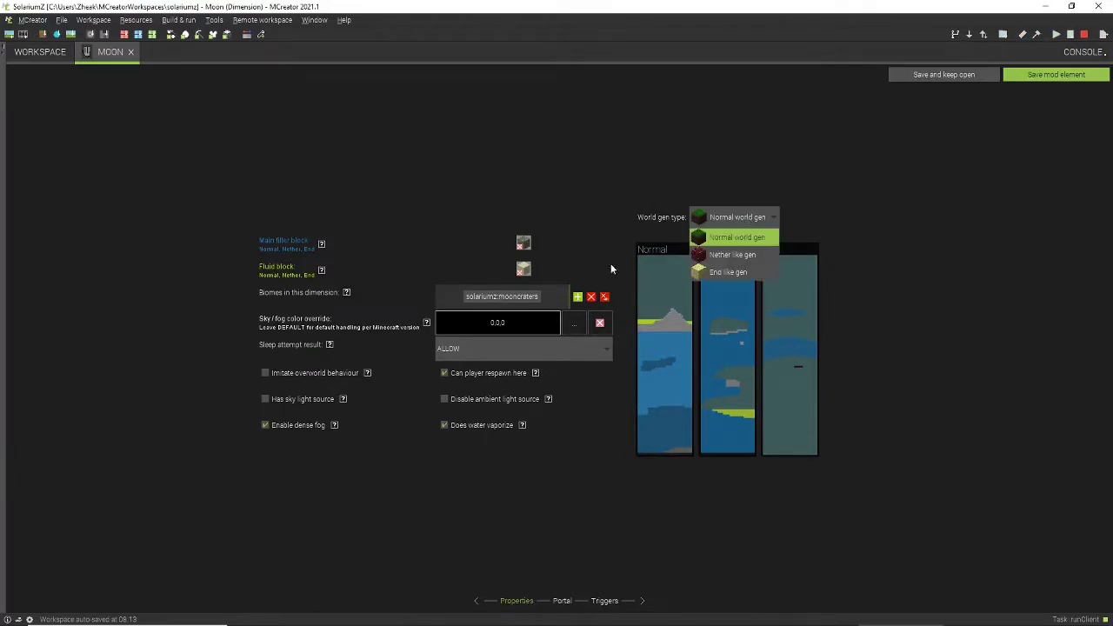
left_click(550, 131)
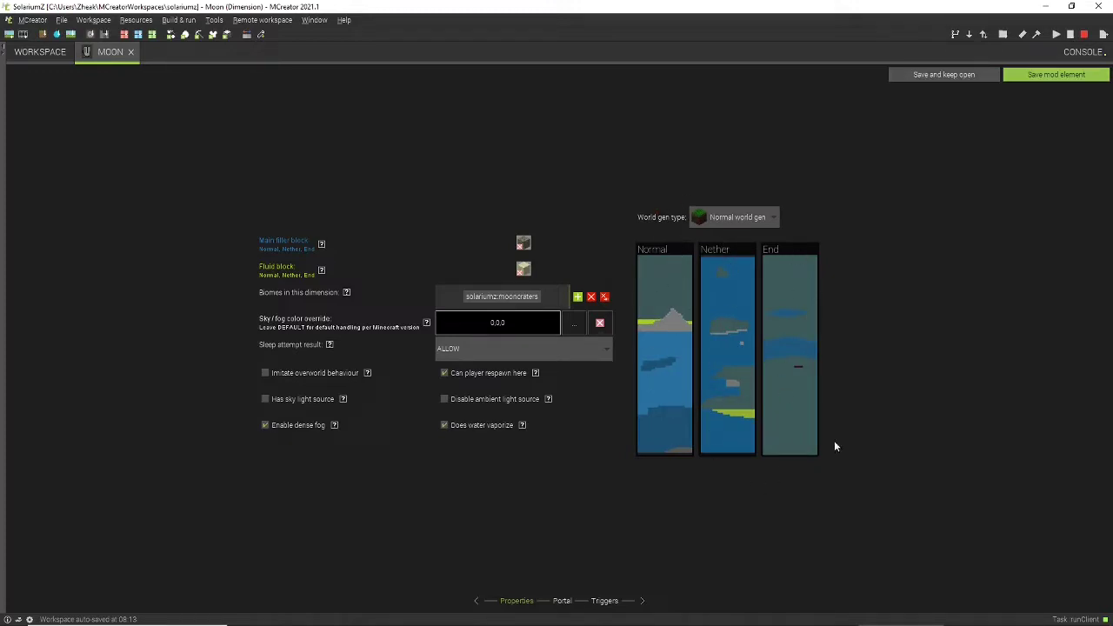
left_click(717, 218)
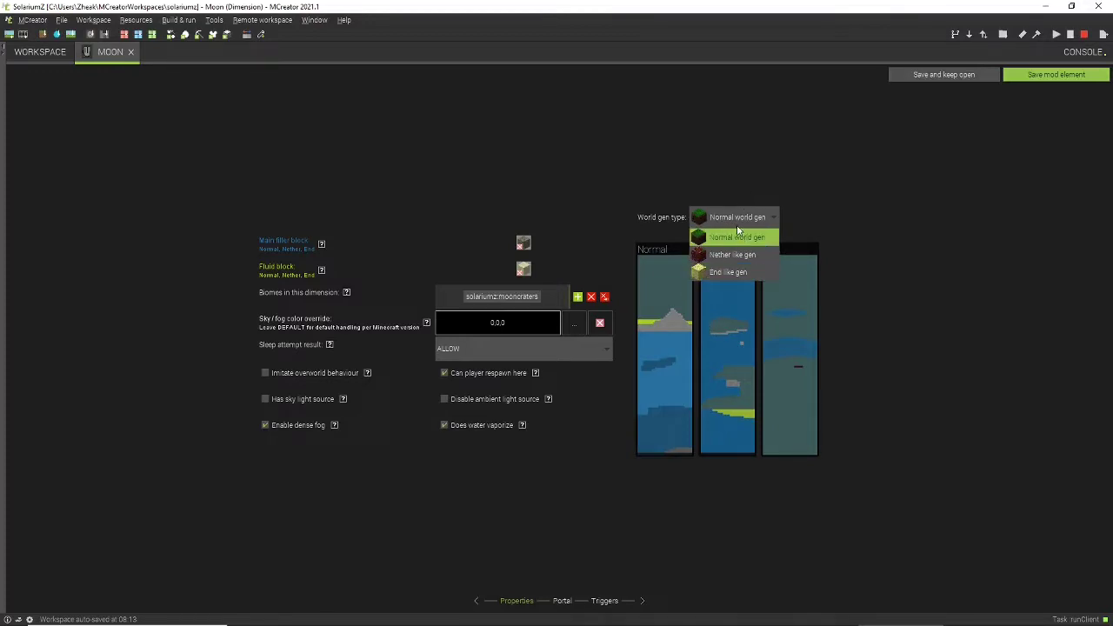
left_click(736, 235)
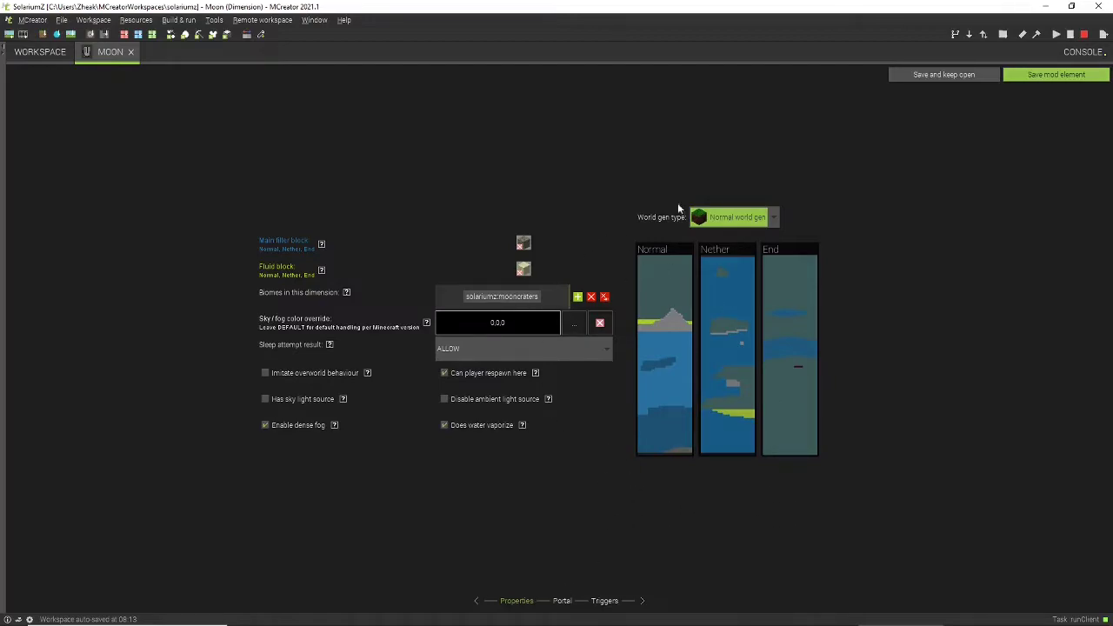
left_click(764, 217)
left_click(758, 217)
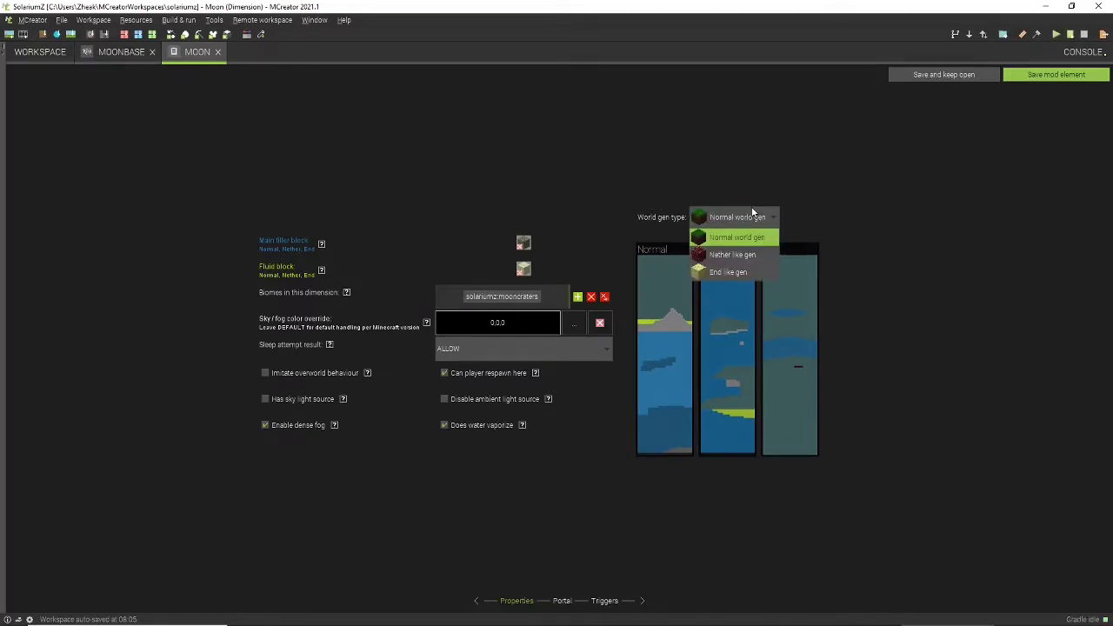
left_click(761, 136)
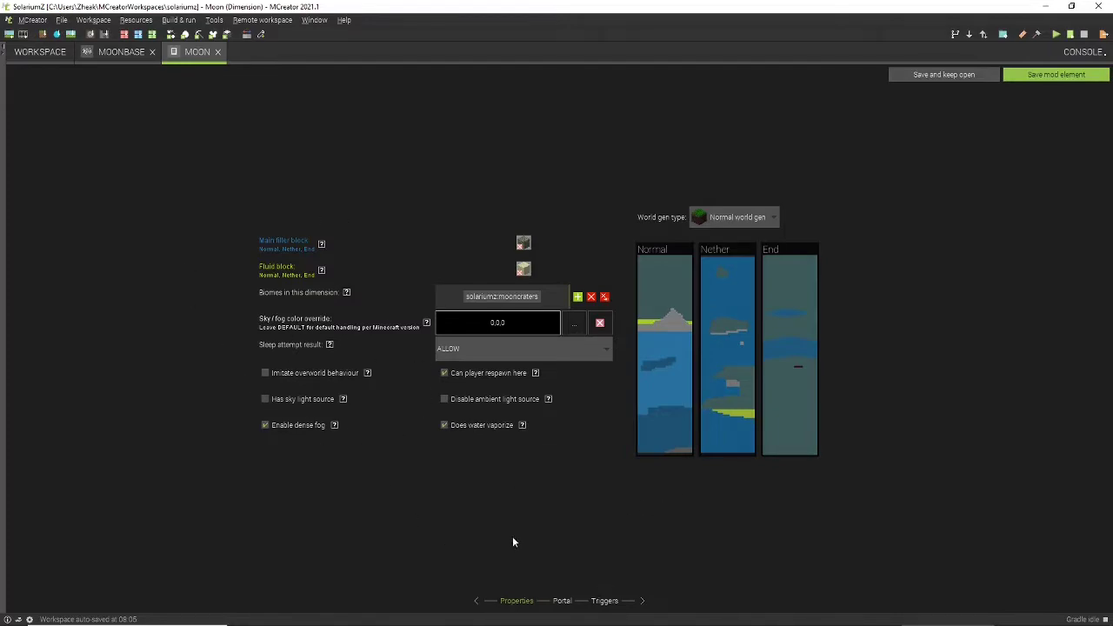
Step: Open the dimension's portal settings and read the help on enabling the dimension portal
left_click(562, 601)
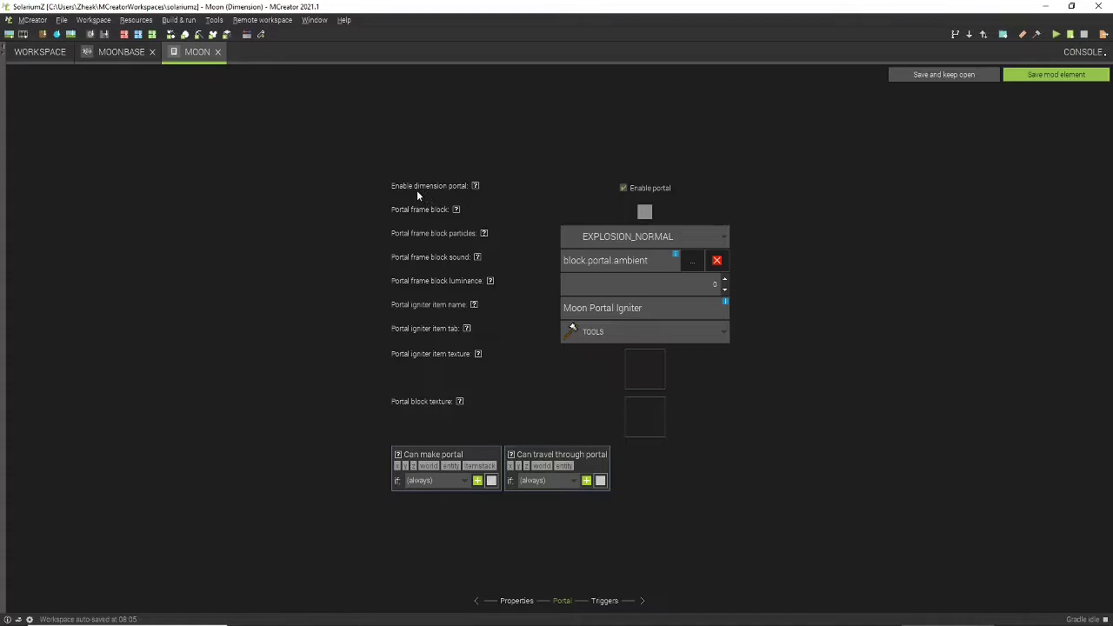
mouse_move(477, 191)
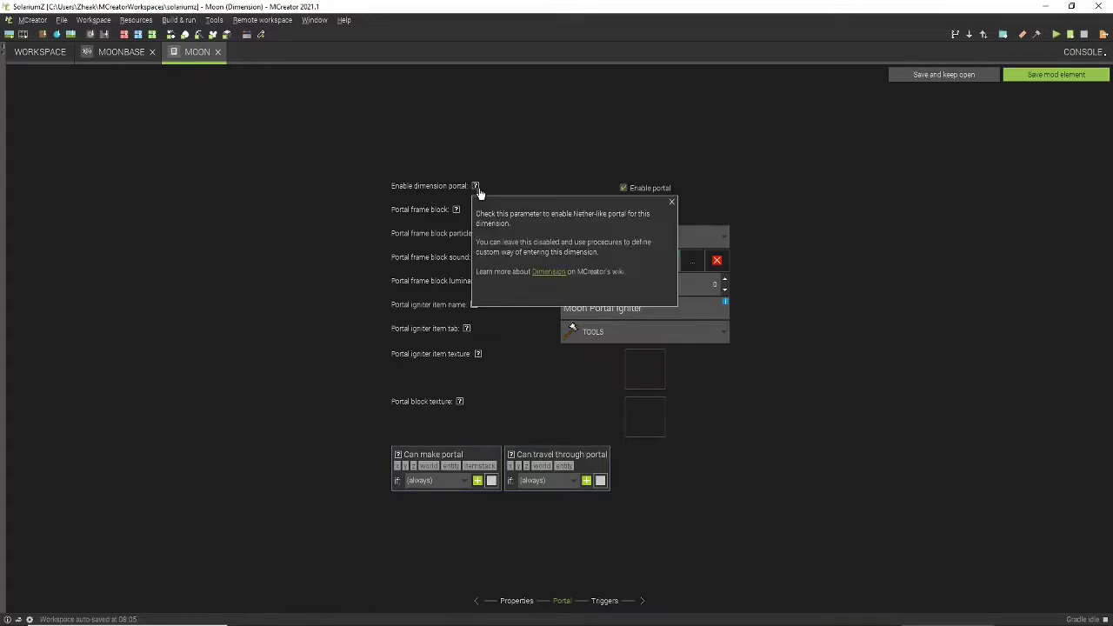
left_click_drag(526, 224, 586, 209)
left_click(529, 239)
left_click(671, 201)
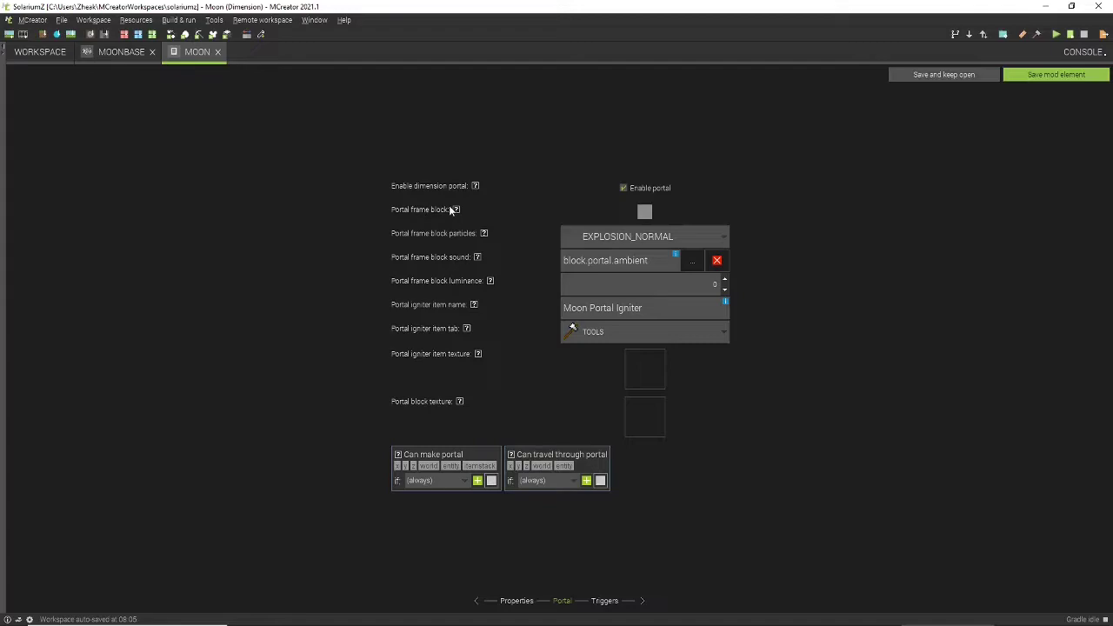
Step: Set the Moon dimension's portal frame block to Moonrock
left_click(645, 213)
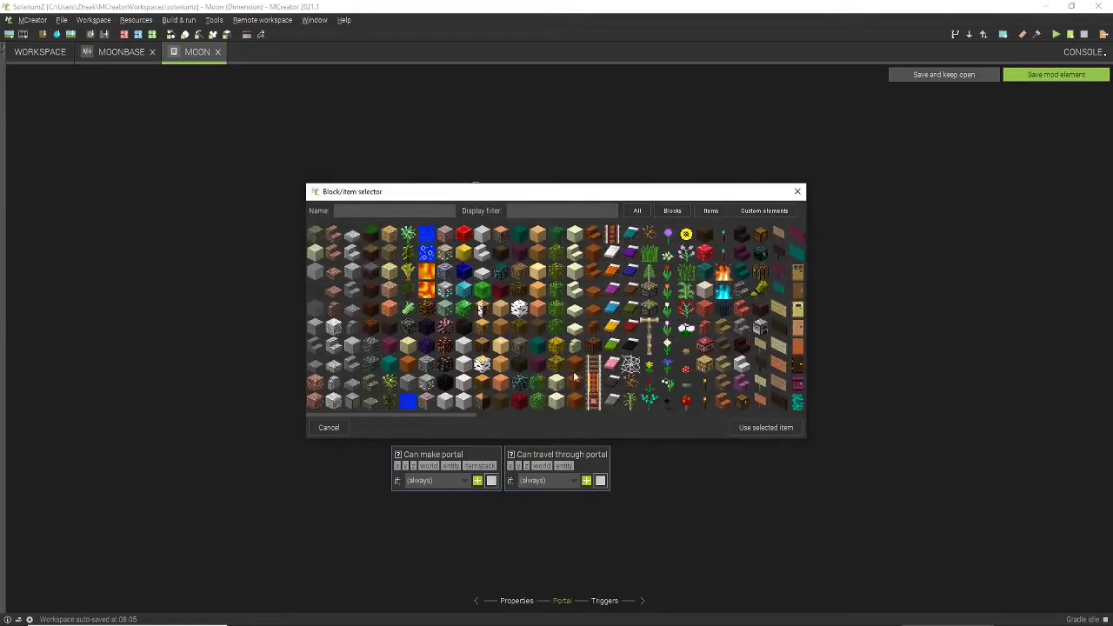
scroll(563, 306, "down", 10)
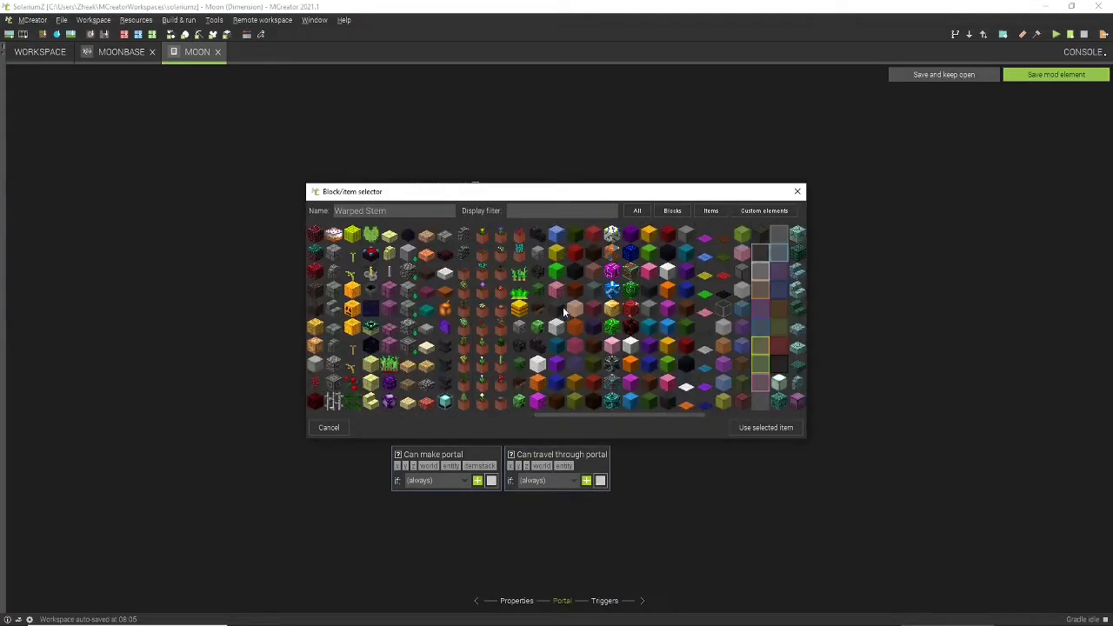
scroll(591, 277, "up", 6)
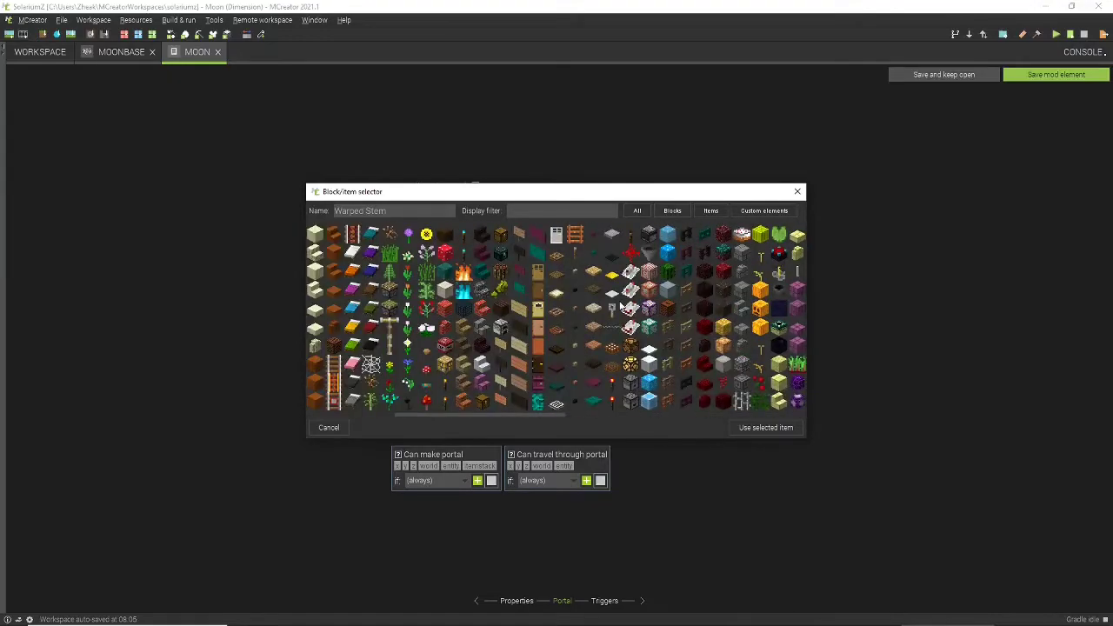
scroll(615, 309, "up", 5)
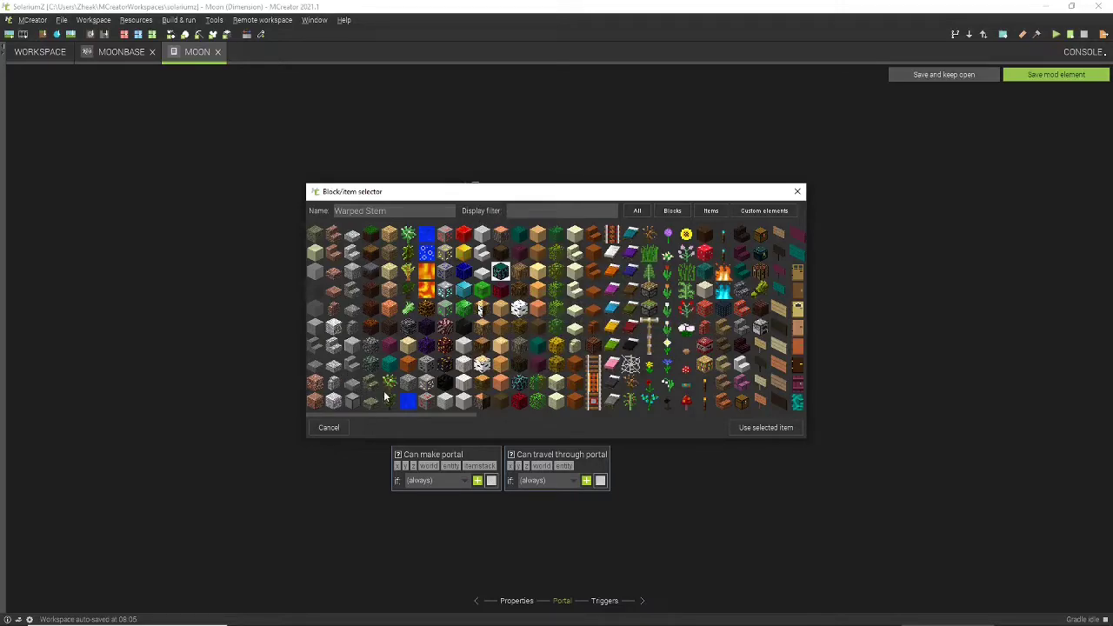
left_click(318, 235)
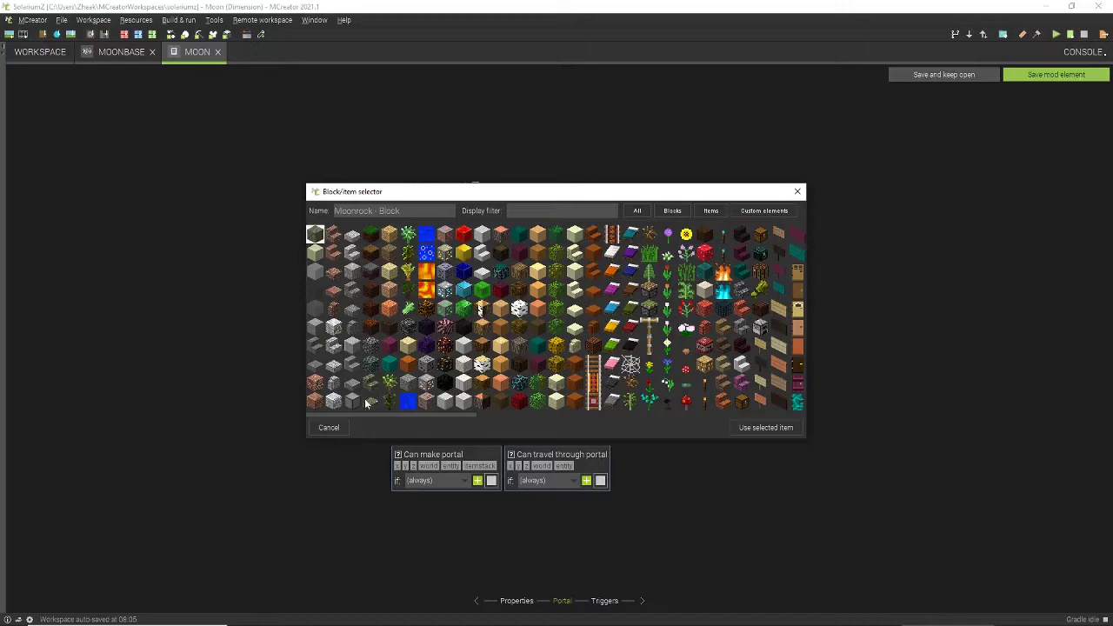
left_click(748, 427)
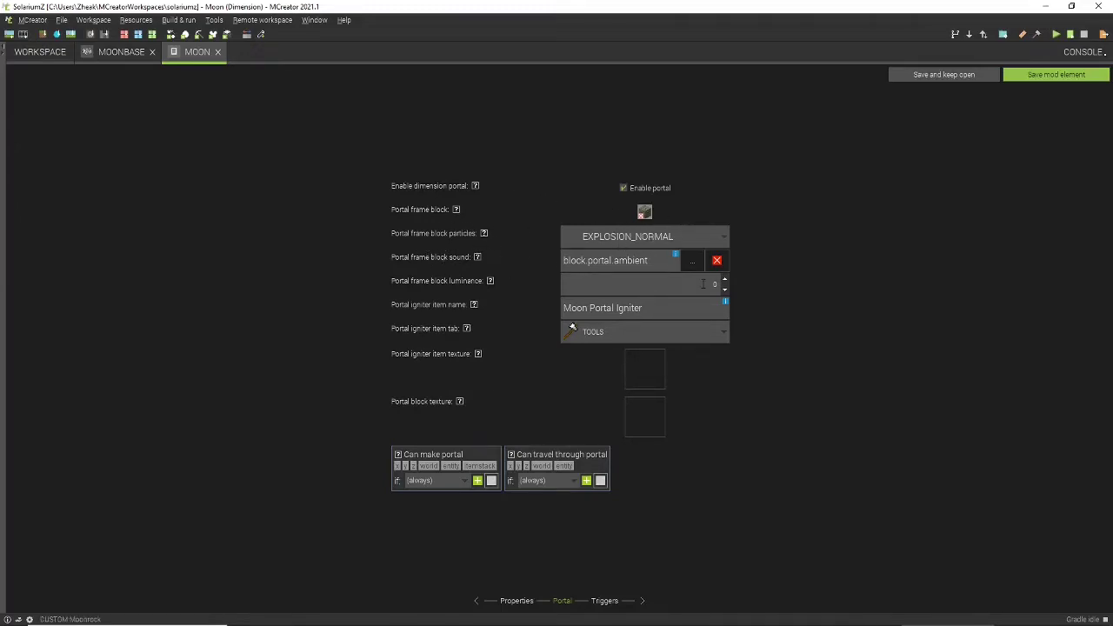
Step: Set the portal frame block's particles to ASH and its luminance to 12, and leave it without a sound
left_click(619, 238)
scroll(643, 327, "down", 10)
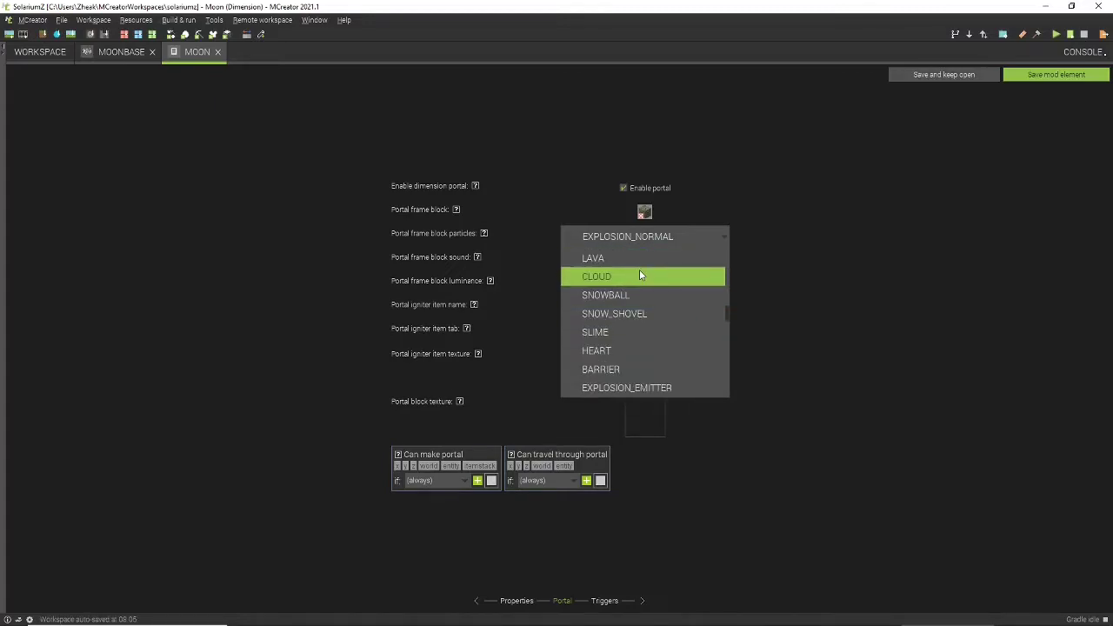
key("a")
left_click(829, 253)
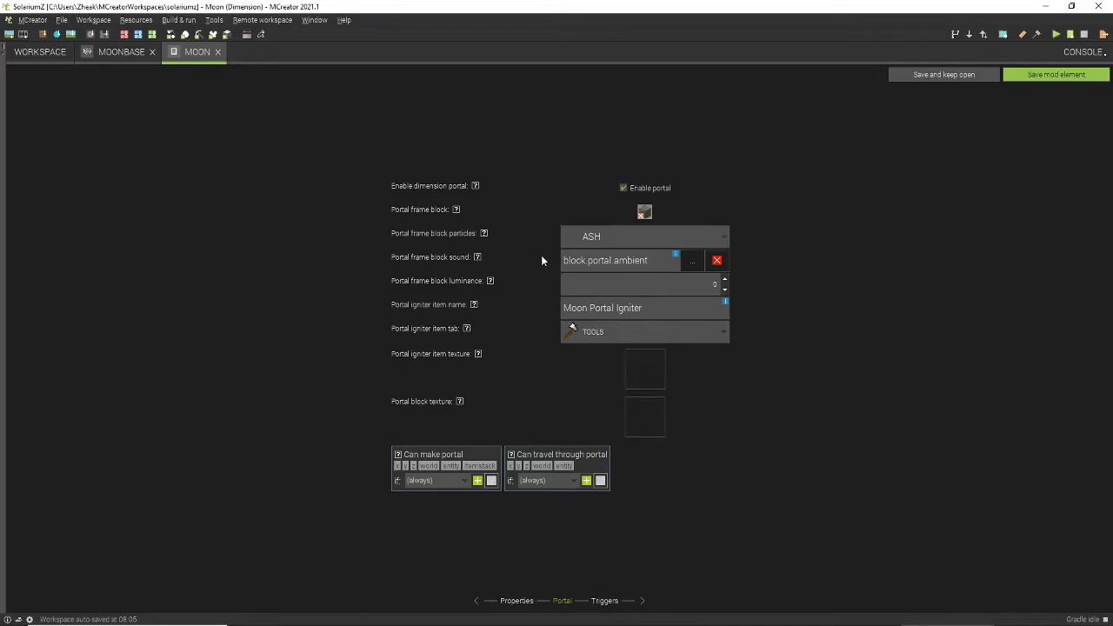
left_click(718, 263)
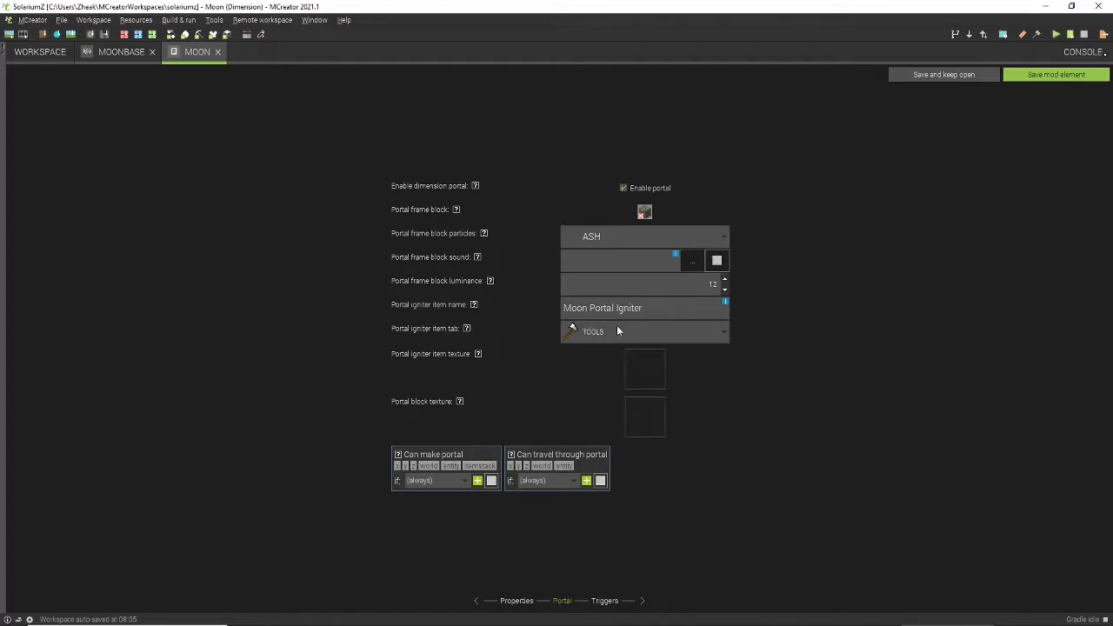
Step: Choose the moondust texture as the portal block texture
triple_click(640, 314)
left_click(649, 421)
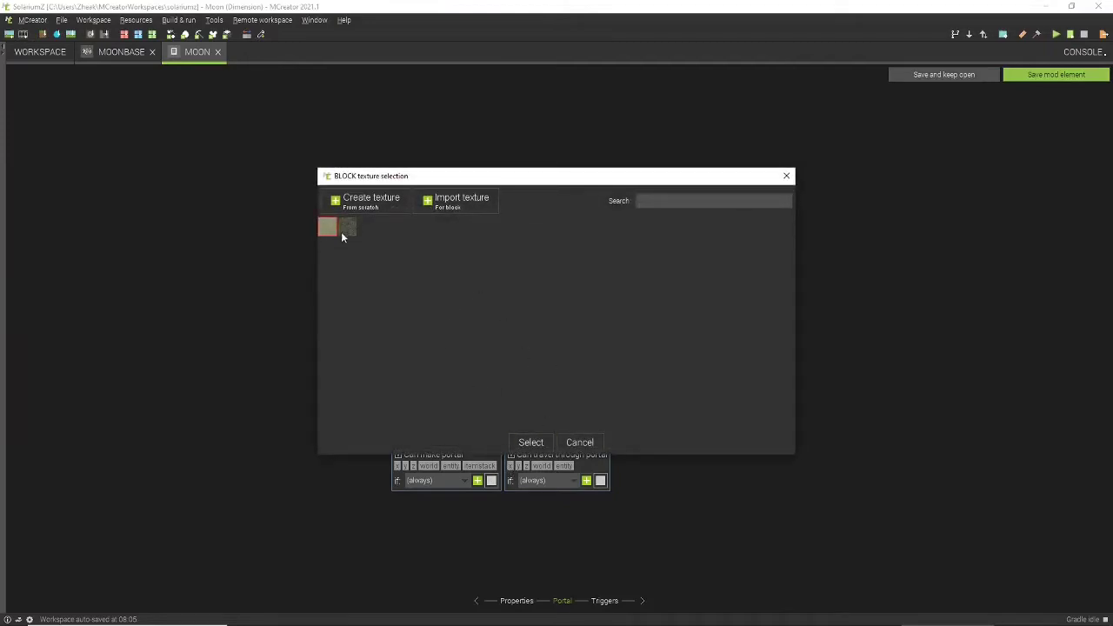
left_click(530, 443)
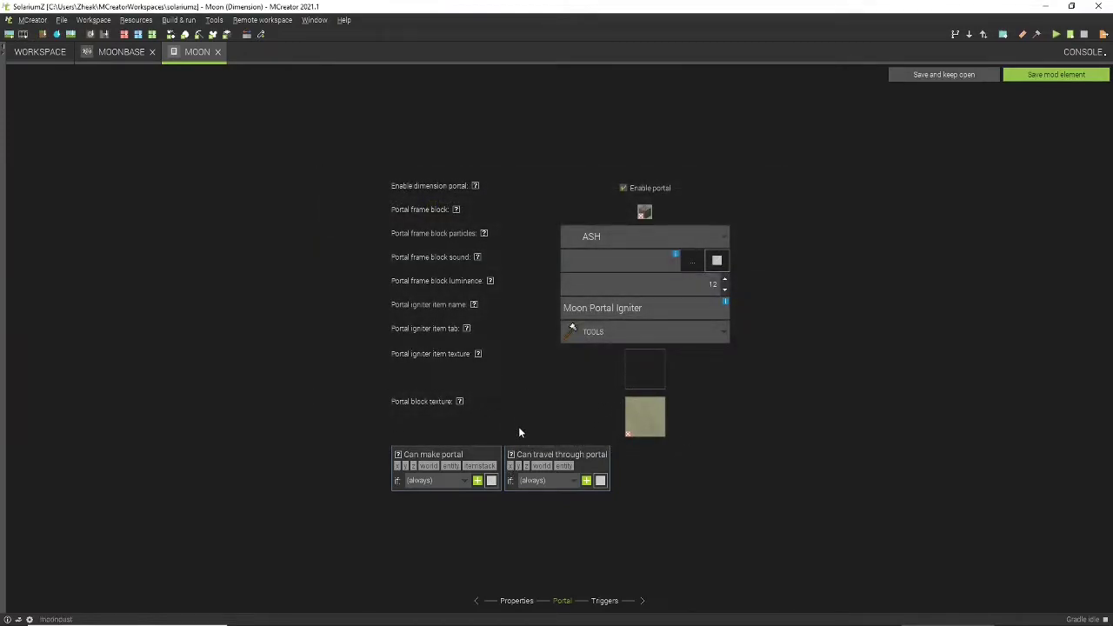
Step: Check the dimension's triggers and try to save the Moon dimension without an igniter texture
left_click(659, 371)
left_click(580, 442)
left_click(605, 601)
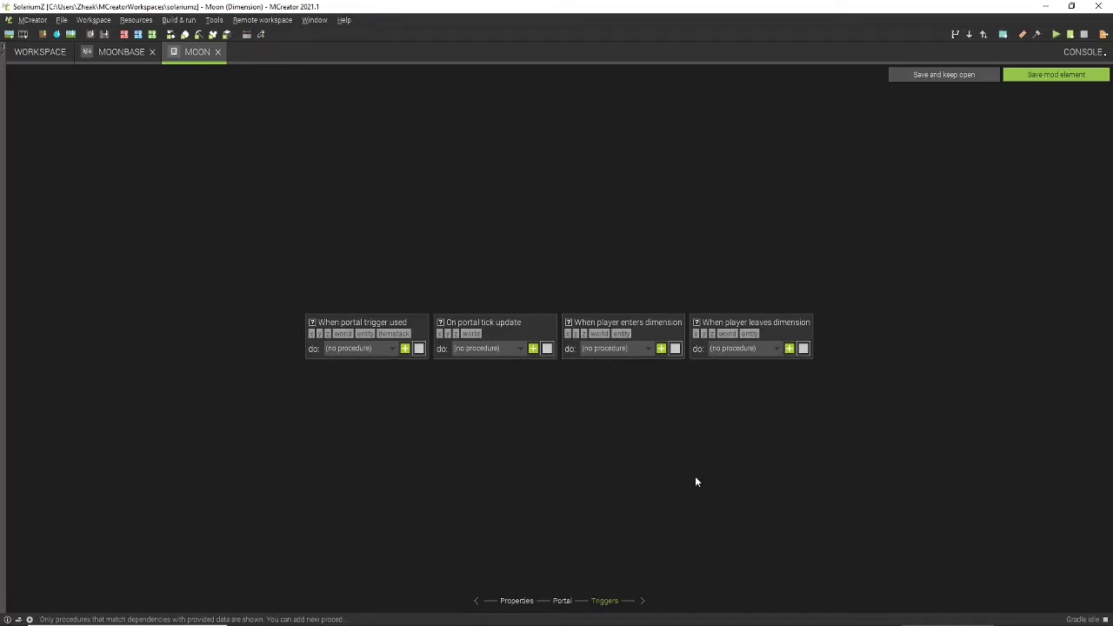
left_click(1066, 75)
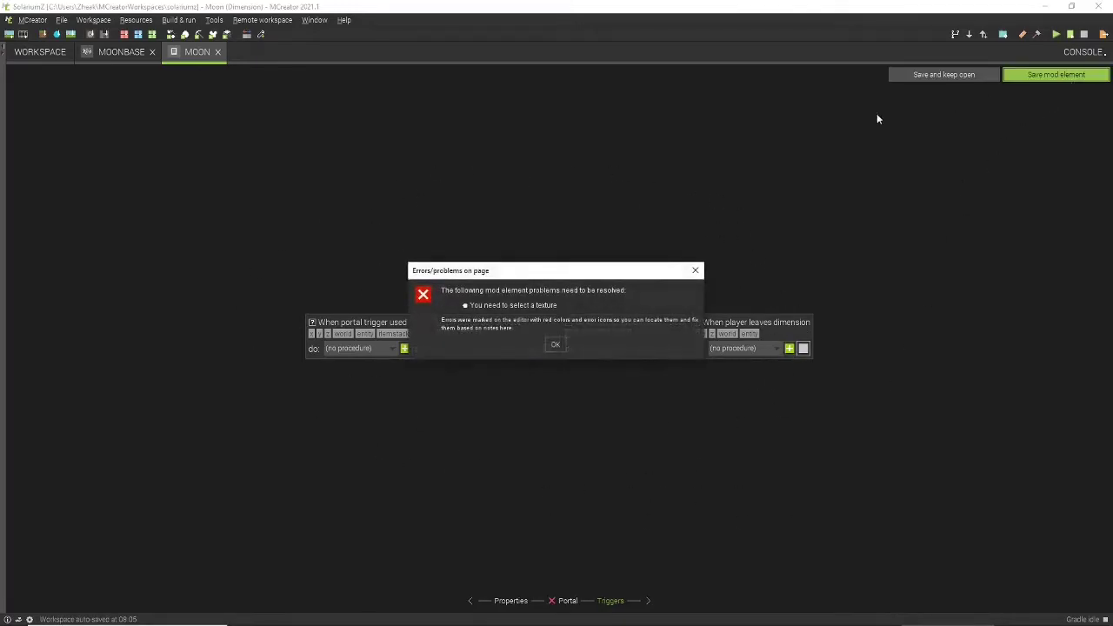
left_click(554, 345)
left_click(566, 601)
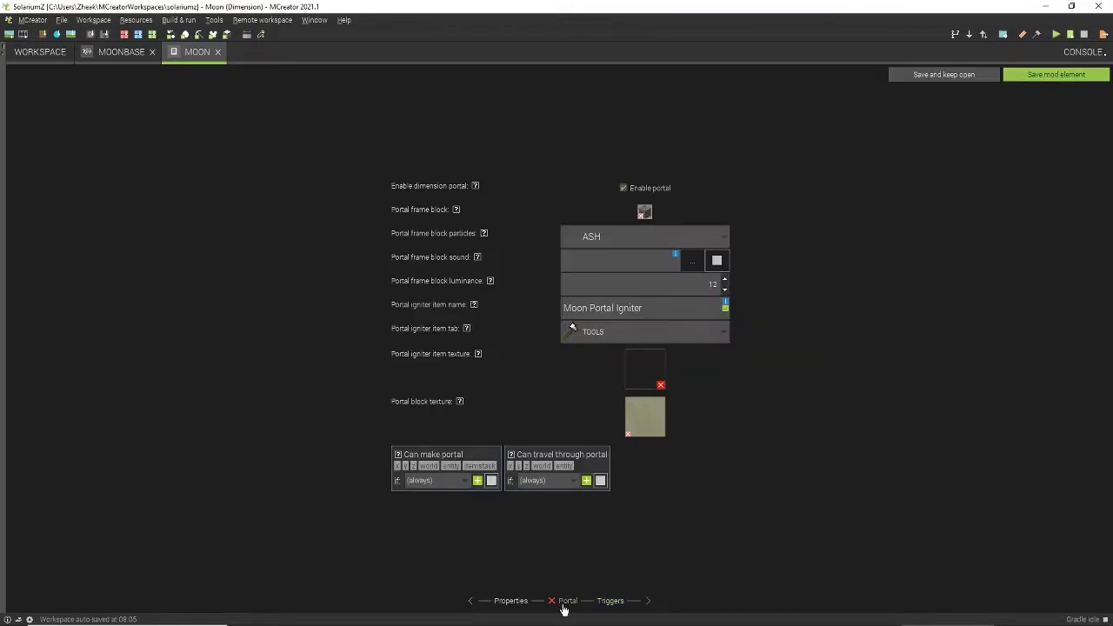
Step: Create a new 16 by 16 texture with a transparent fill for the portal igniter item
left_click(643, 404)
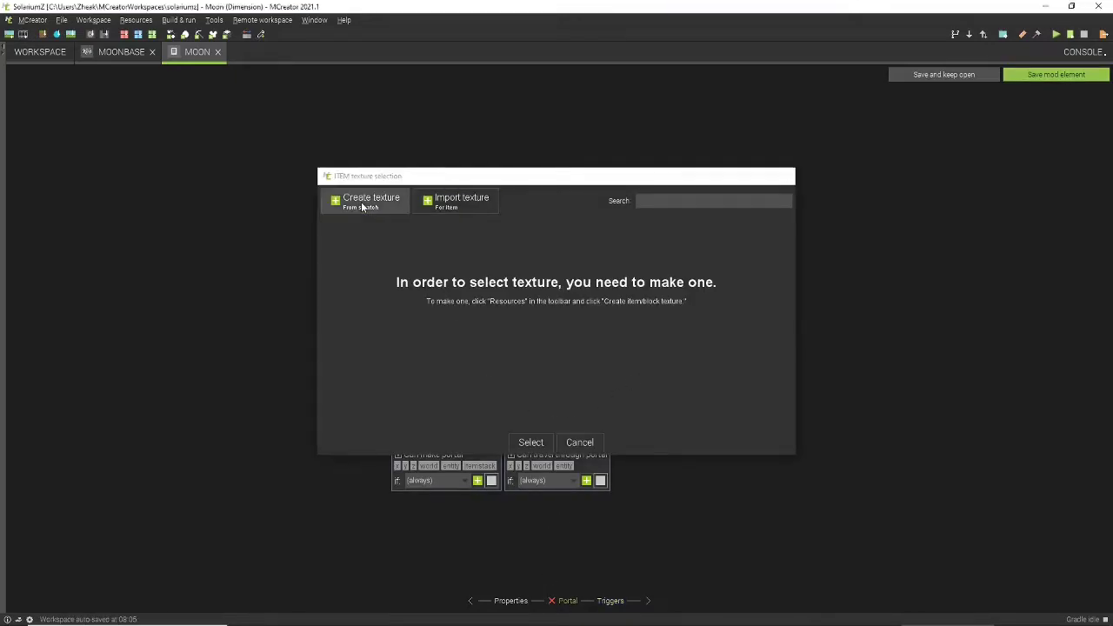
left_click(366, 202)
left_click_drag(533, 330, 236, 237)
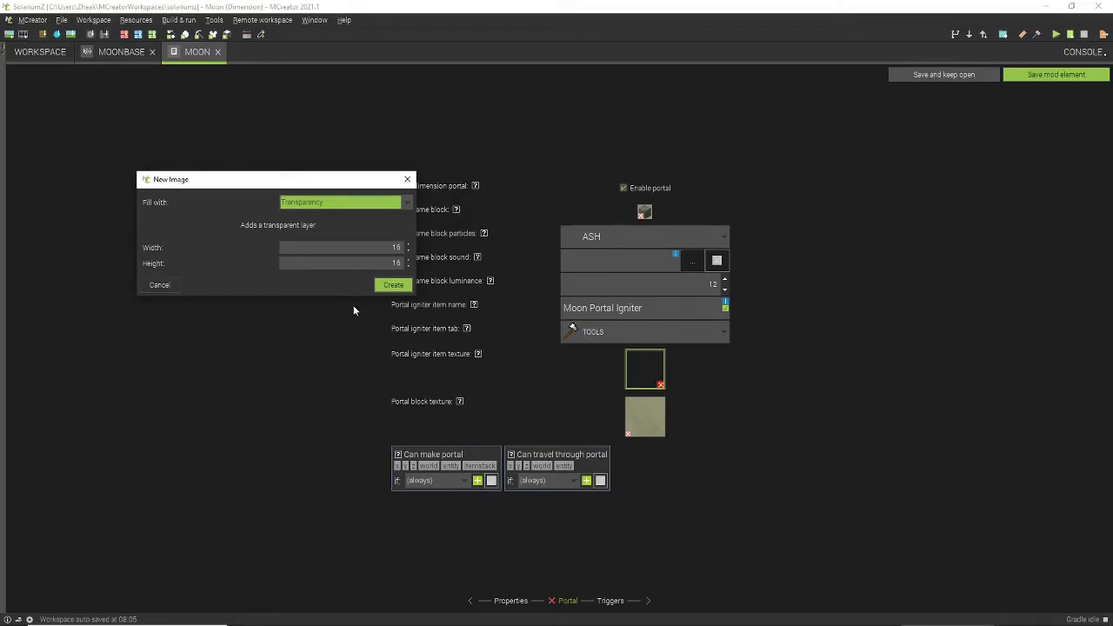
left_click(386, 286)
Step: Pencil two black vertical strokes and a jagged U-shaped curve around and below them on the transparent canvas
left_click_drag(497, 216, 496, 367)
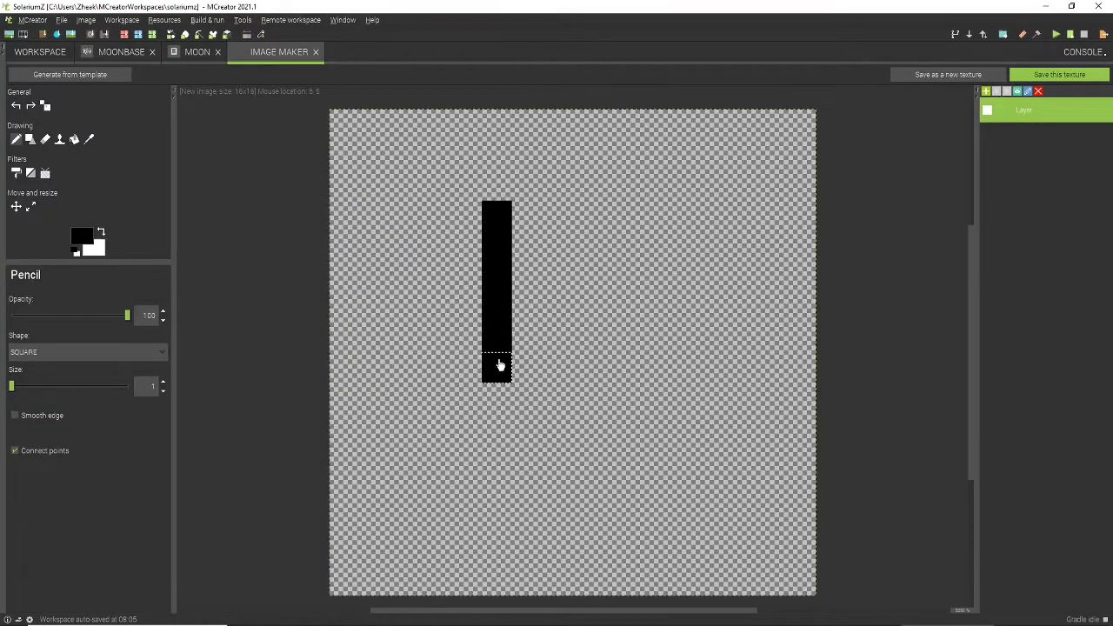
left_click_drag(588, 184, 588, 338)
left_click_drag(590, 380, 589, 402)
mouse_move(397, 326)
left_mouse_down()
mouse_move(695, 443)
mouse_move(680, 357)
left_mouse_up()
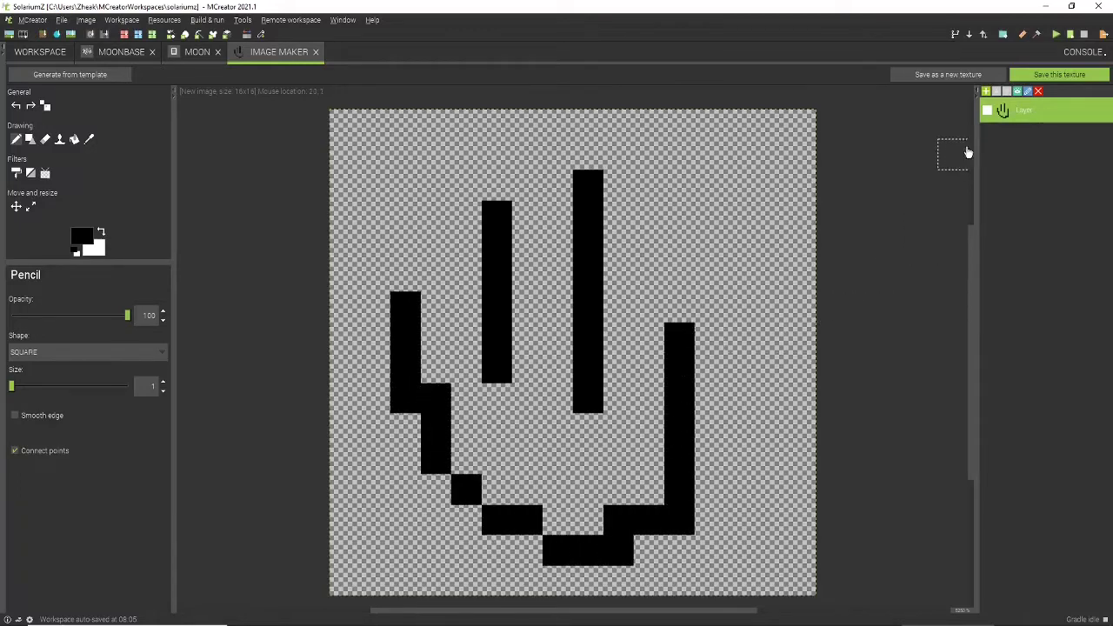
Step: Save the drawing as an item texture named moonigniter and close its image editor
left_click(1052, 76)
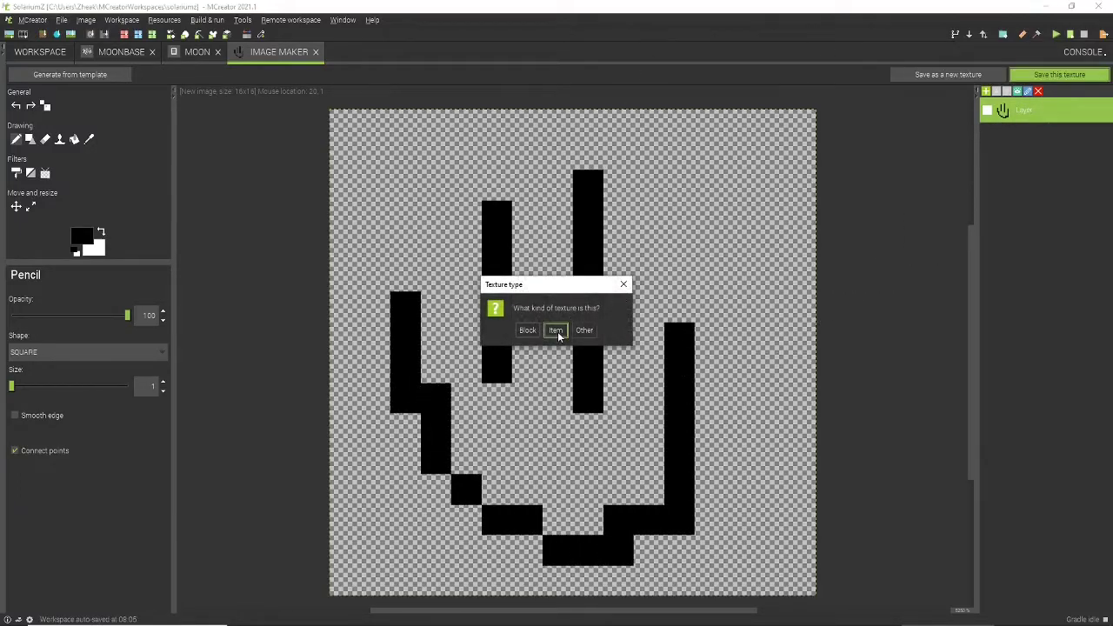
left_click(556, 330)
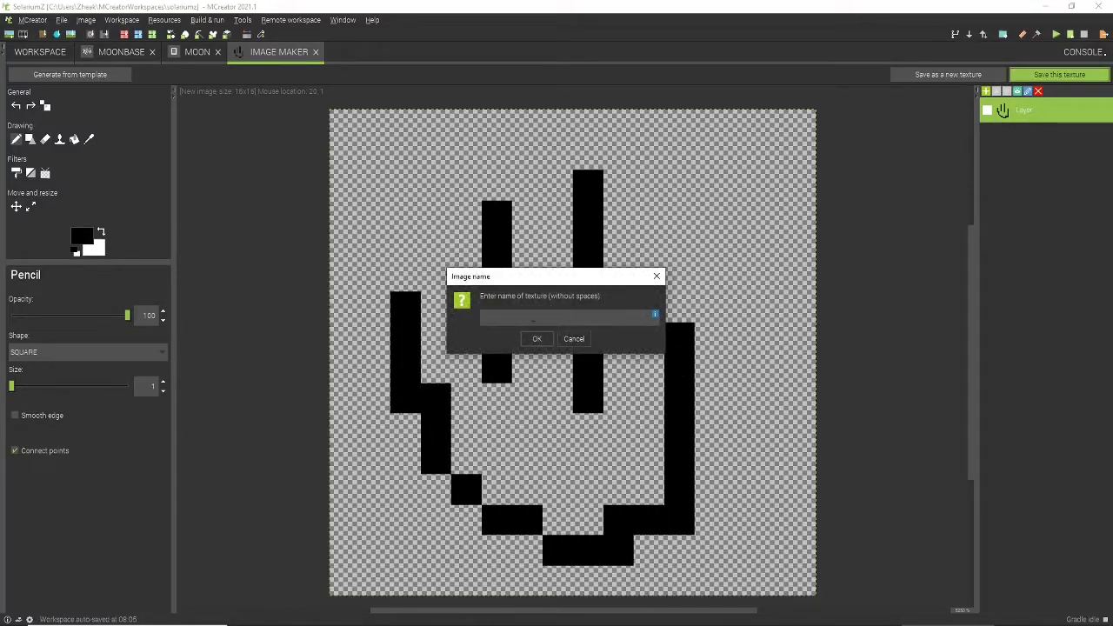
type("moonigniter")
key("Return")
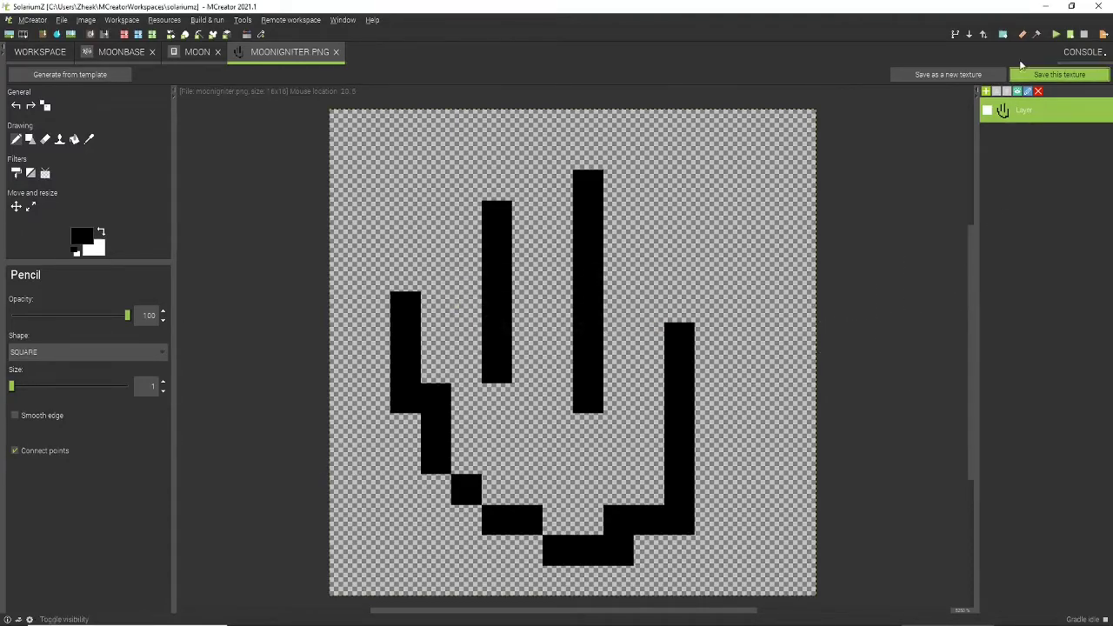
left_click(1042, 76)
left_click(113, 53)
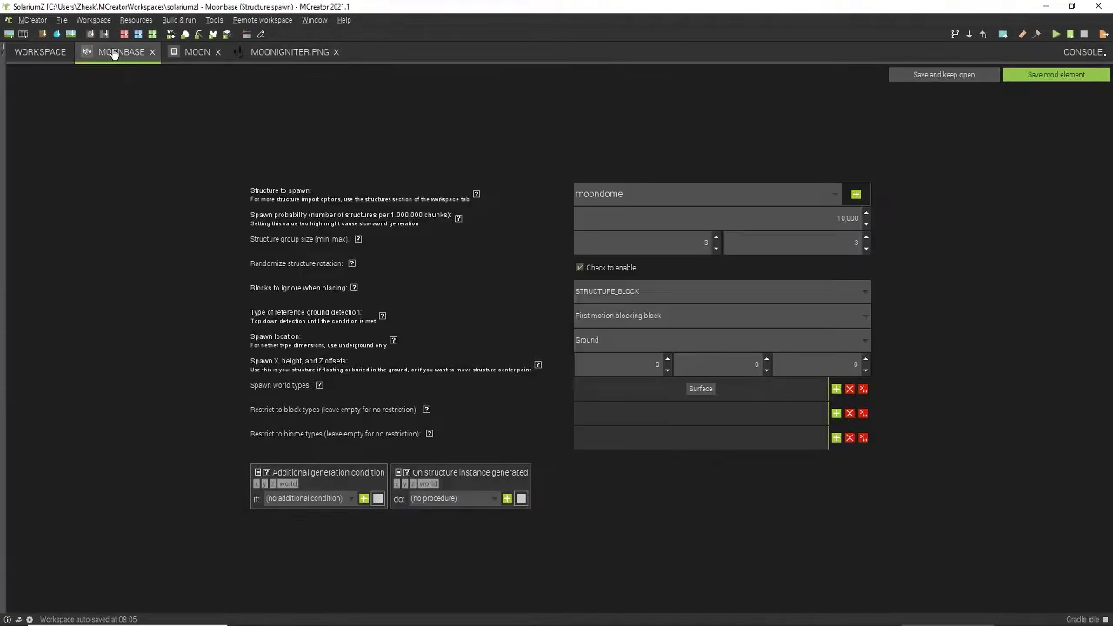
left_click(188, 56)
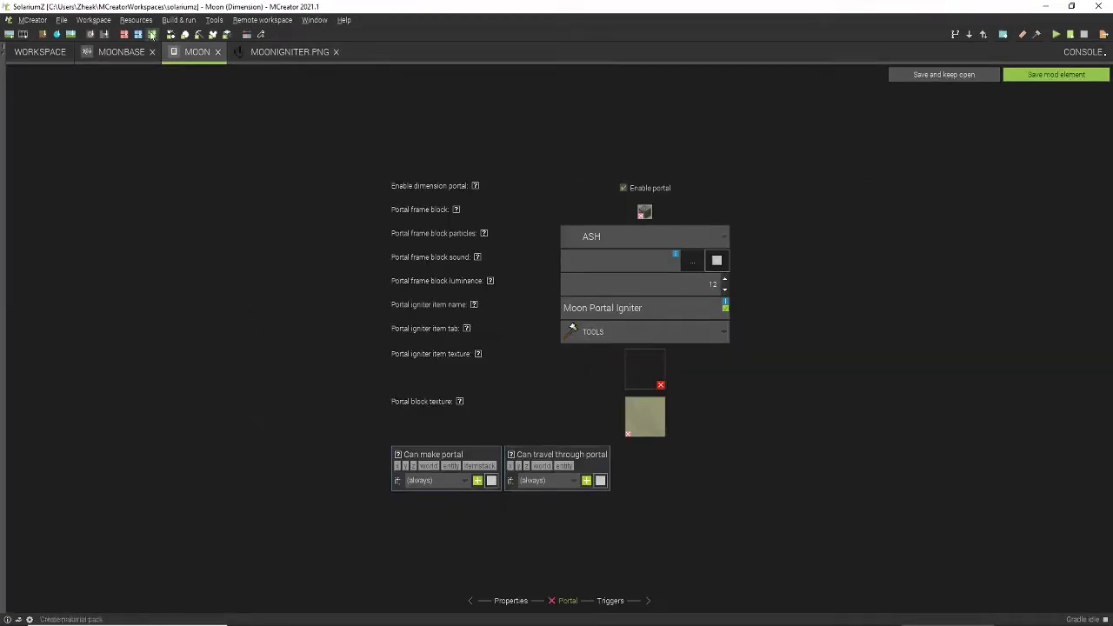
left_click(254, 54)
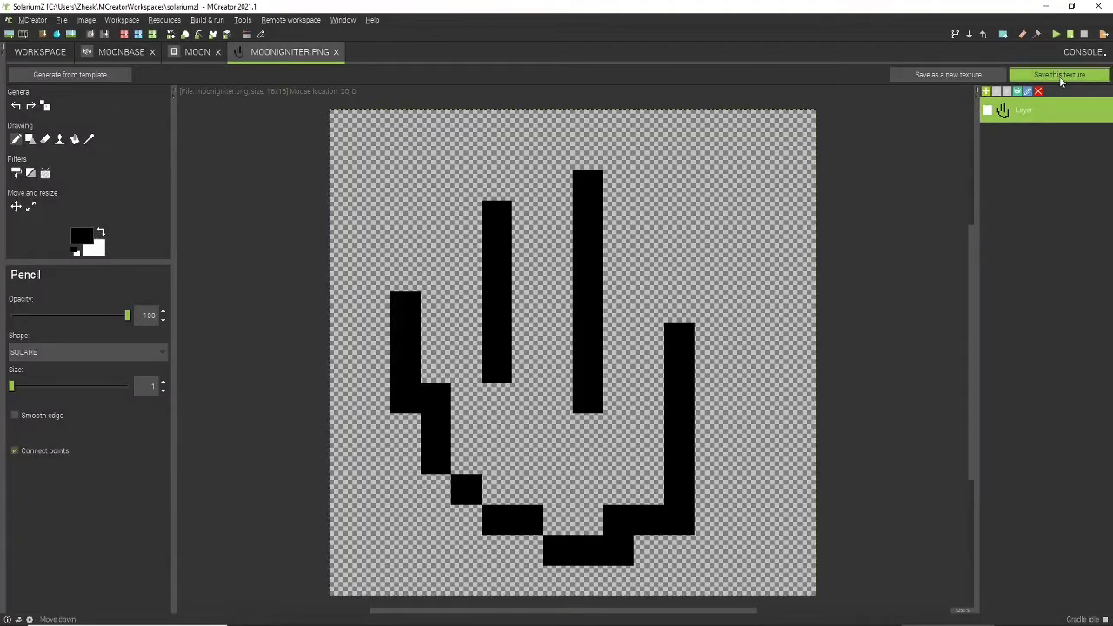
left_click(334, 53)
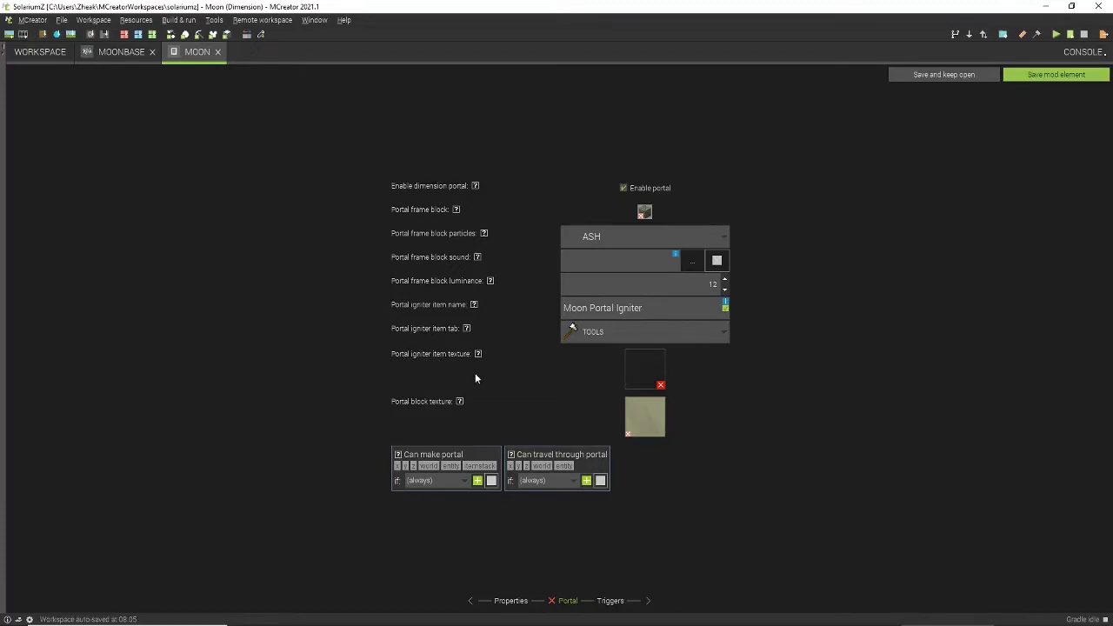
Step: Assign the moonigniter texture to the portal igniter item, and save both the Moon dimension and the Moonbase structure
left_click(654, 376)
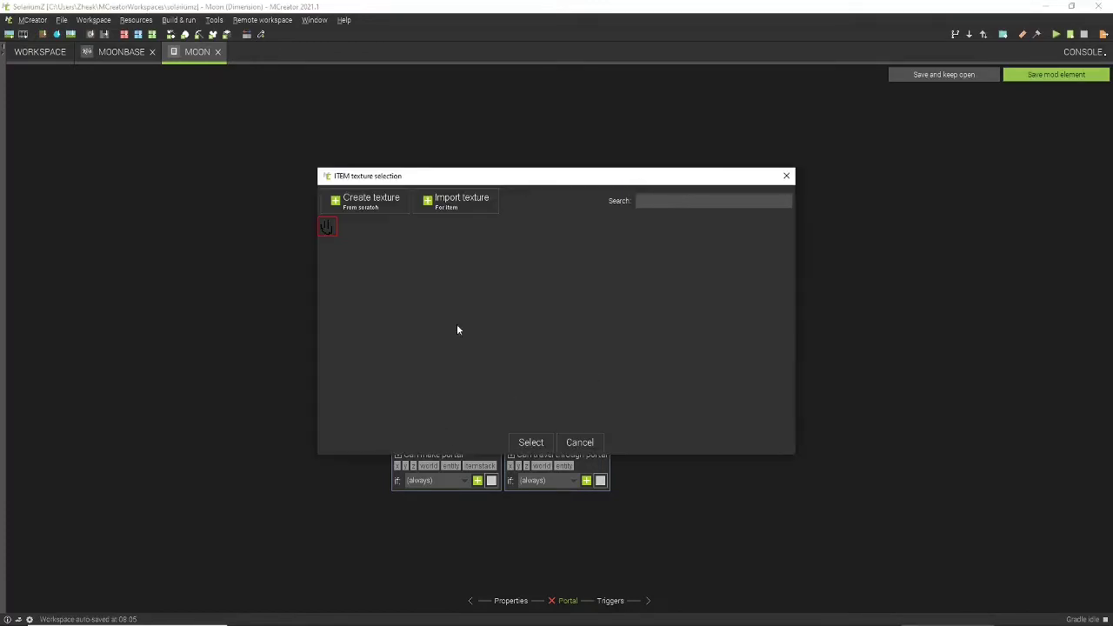
double_click(329, 226)
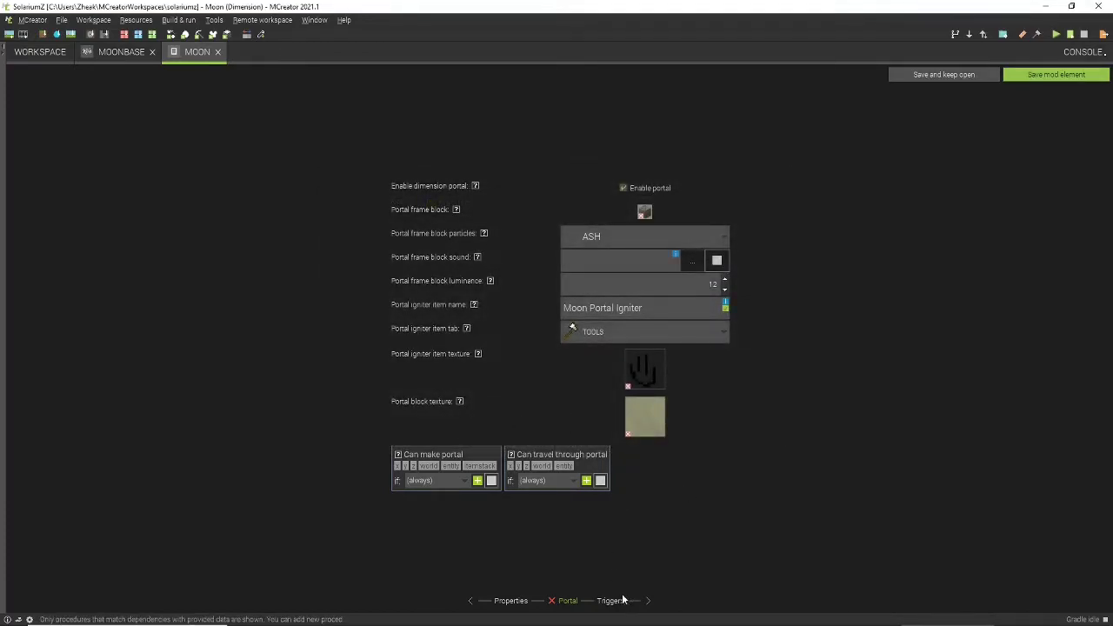
left_click(1061, 76)
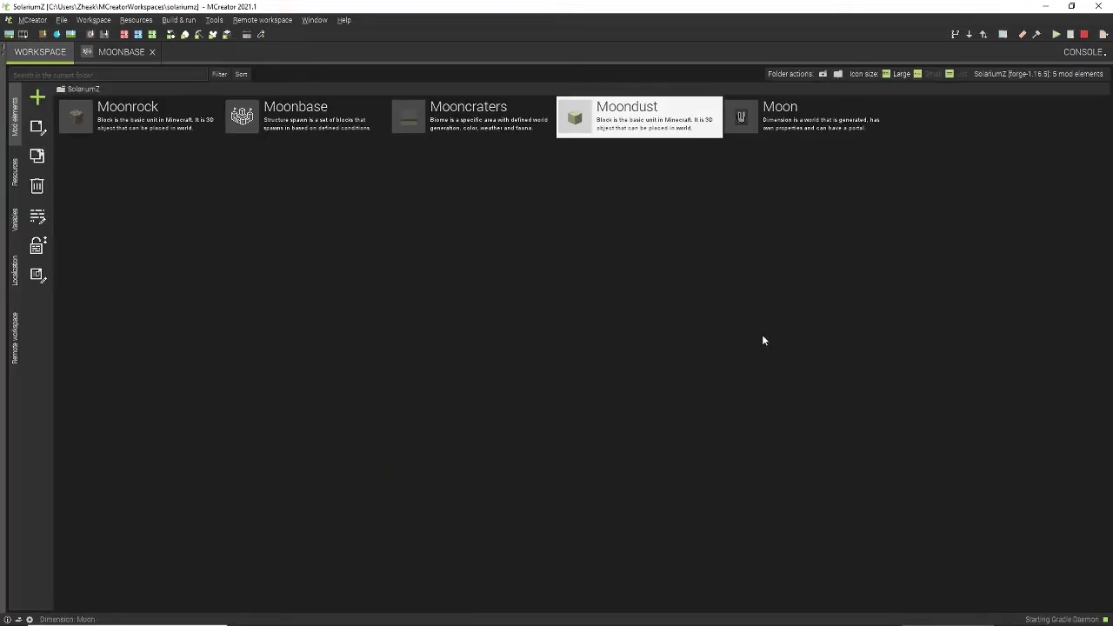
left_click(122, 52)
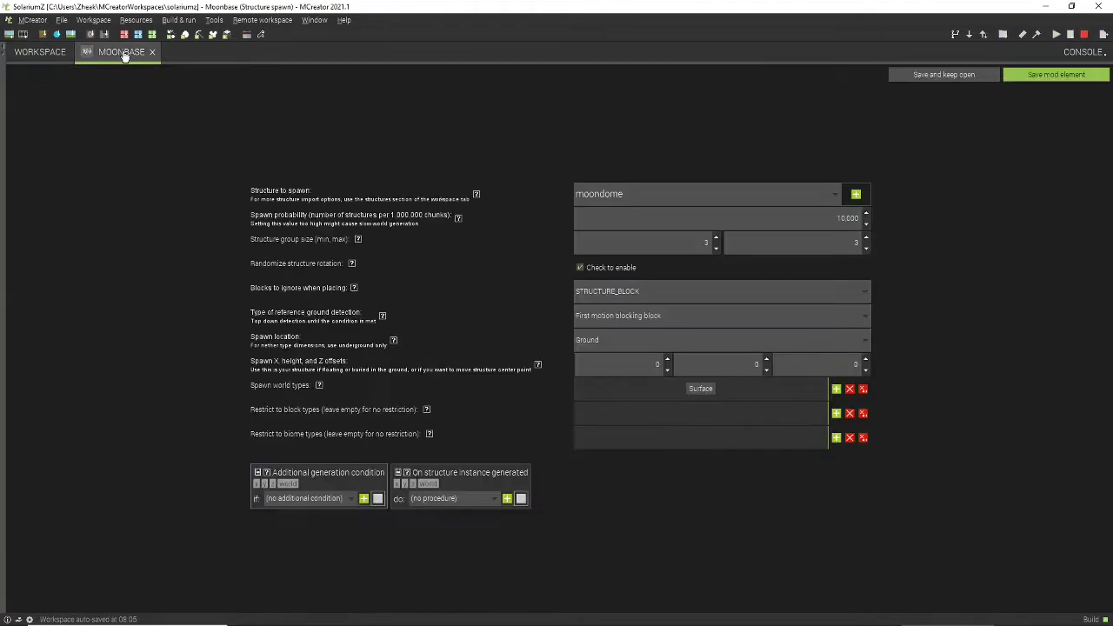
left_click(1056, 75)
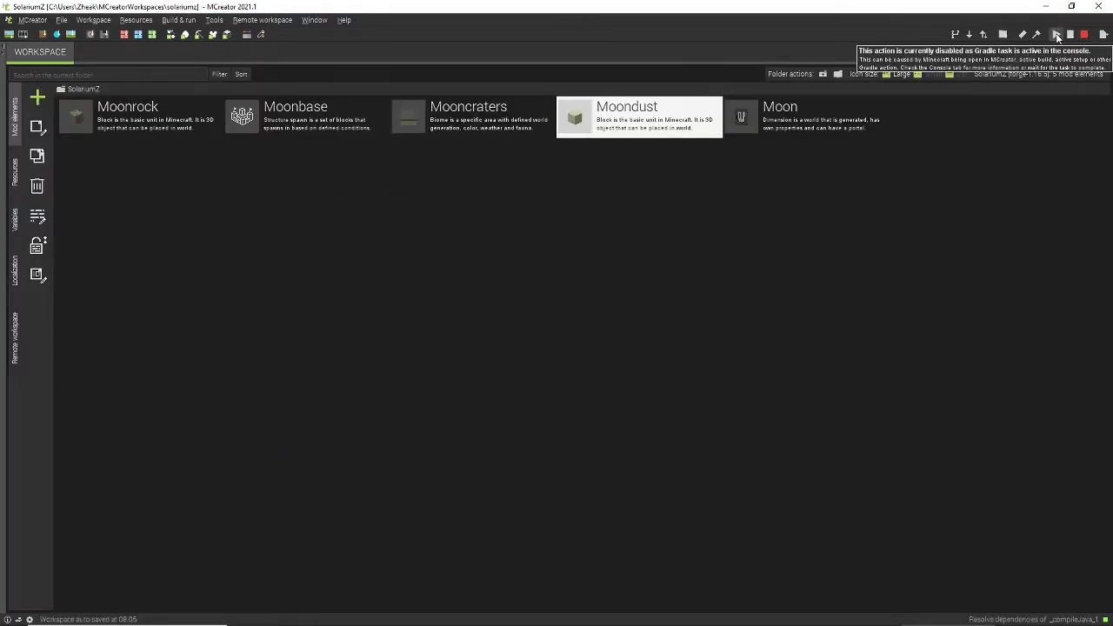
Step: Run the Minecraft test client and load MoonCraters Test World, accepting its experimental settings
left_click(976, 170)
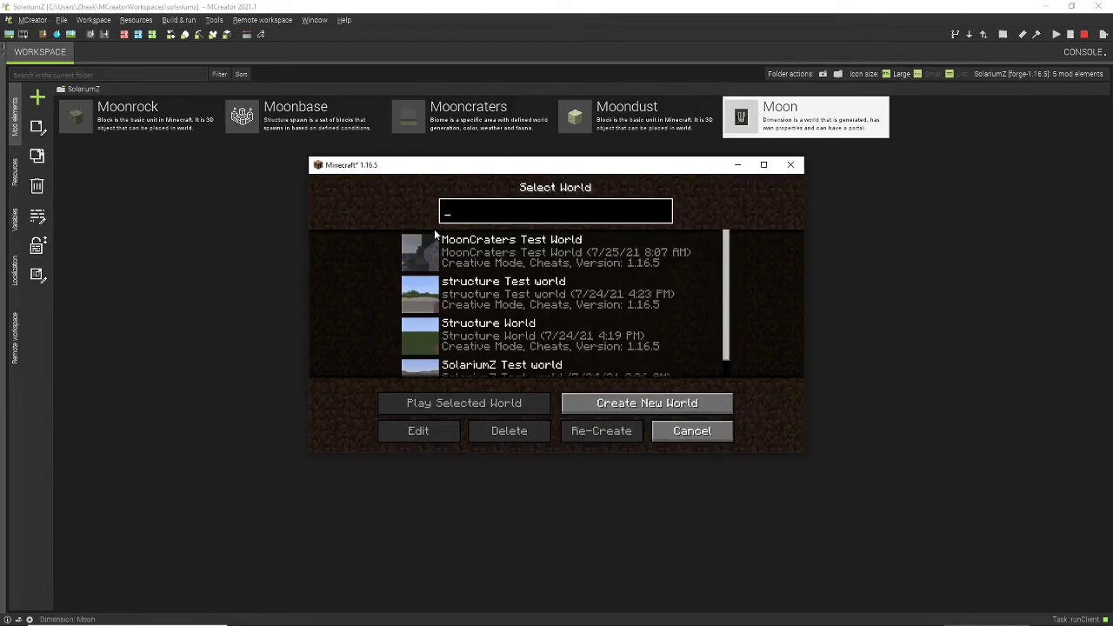
left_click(417, 259)
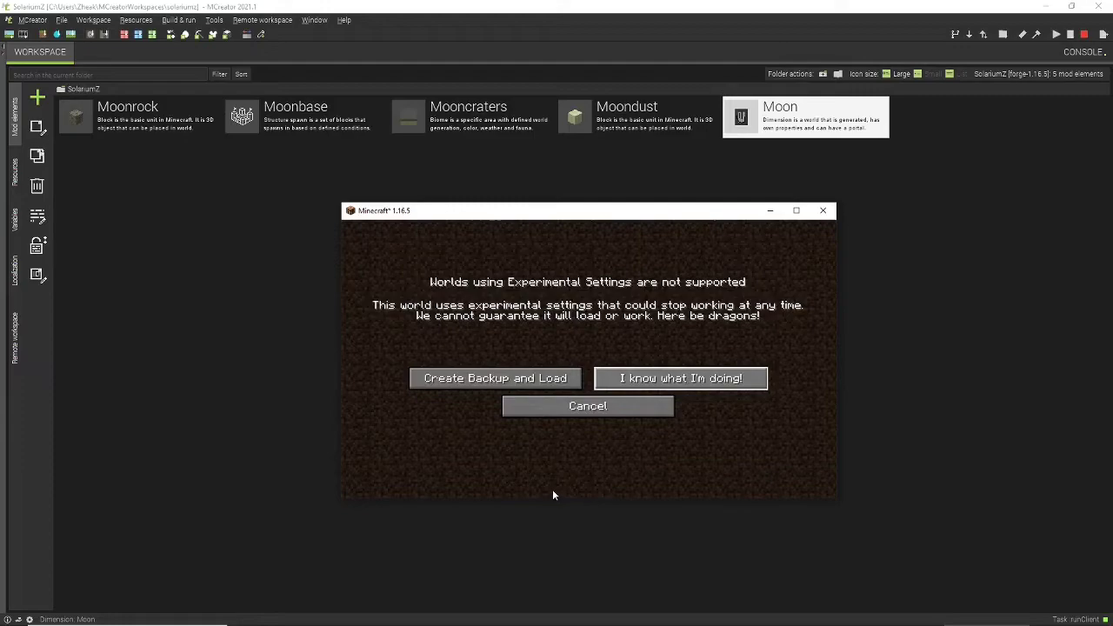
left_click(709, 384)
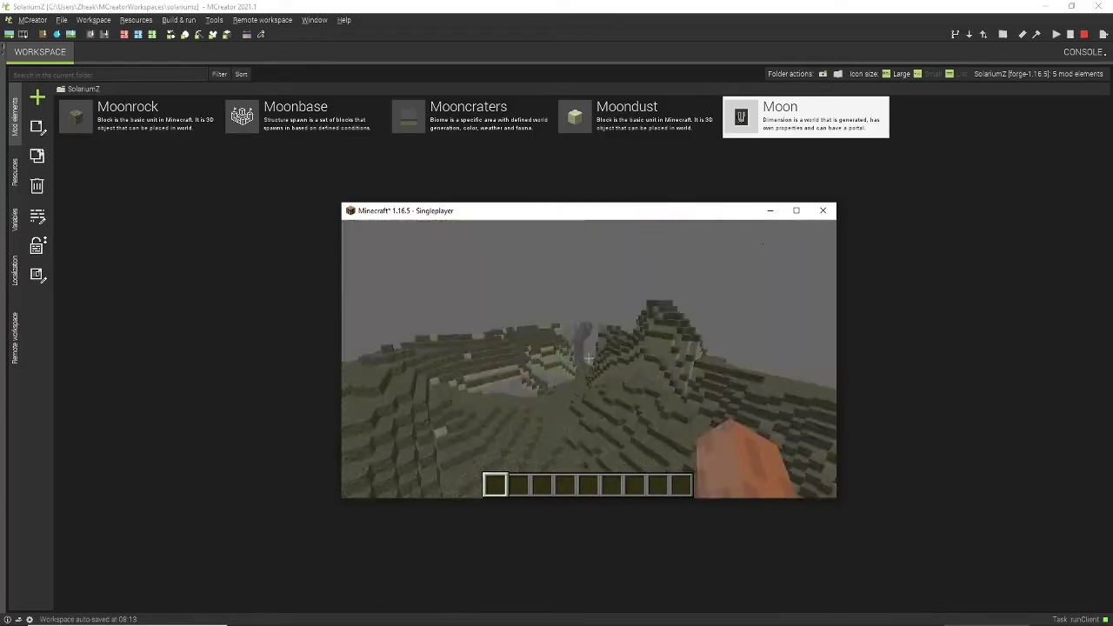
Step: Search the creative inventory for "moon" and put Moonrock and the Moon Portal Igniter in the first two hotbar slots
key("e")
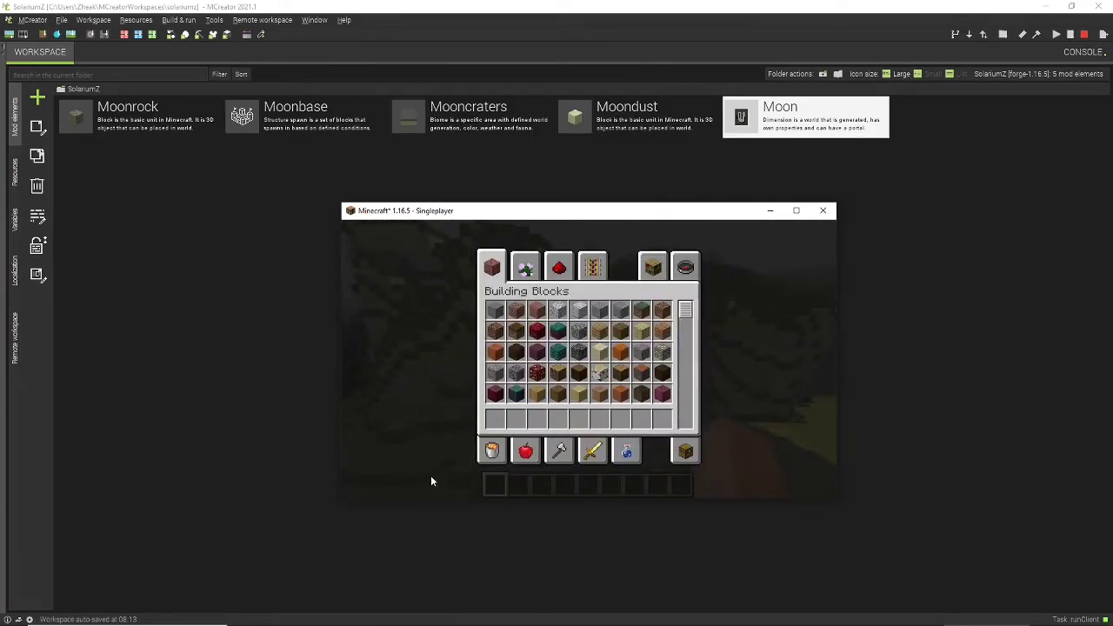
left_click(685, 267)
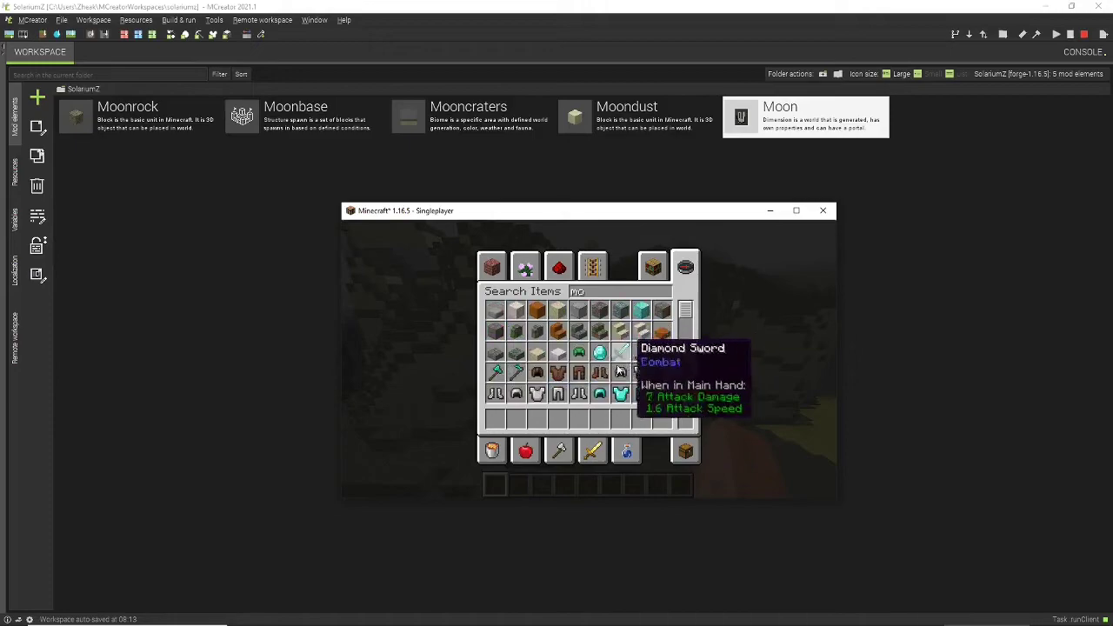
type("moon")
left_click(497, 310)
left_click(495, 419)
left_click(535, 310)
left_click(517, 419)
key("e")
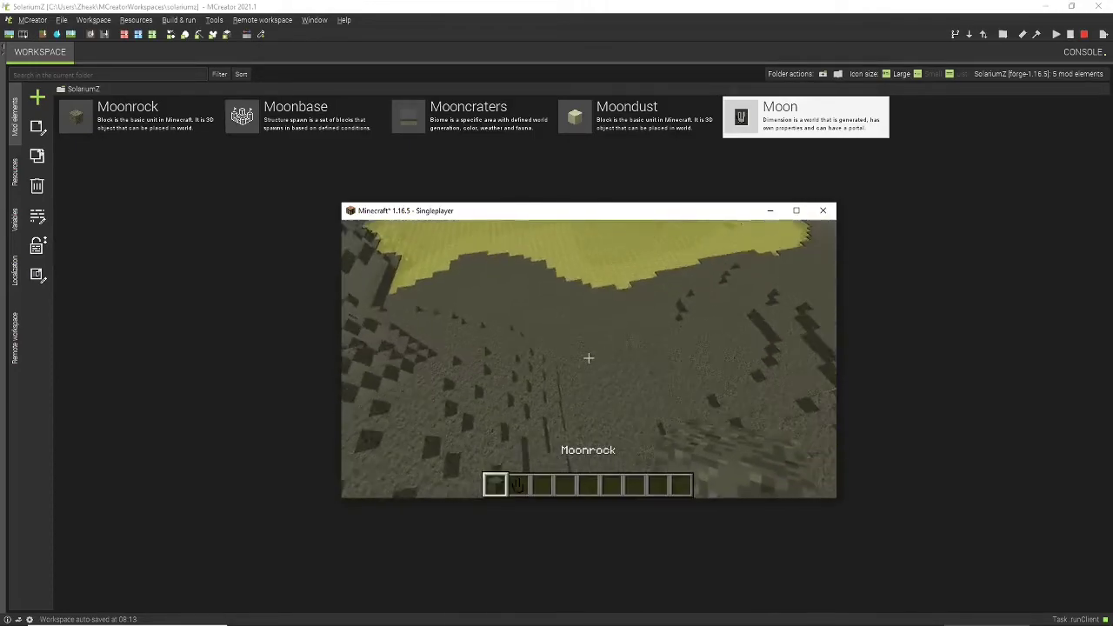
Step: Land on the flat Moonrock ground and build an upright rectangular portal frame from Moonrock blocks
key("shift")
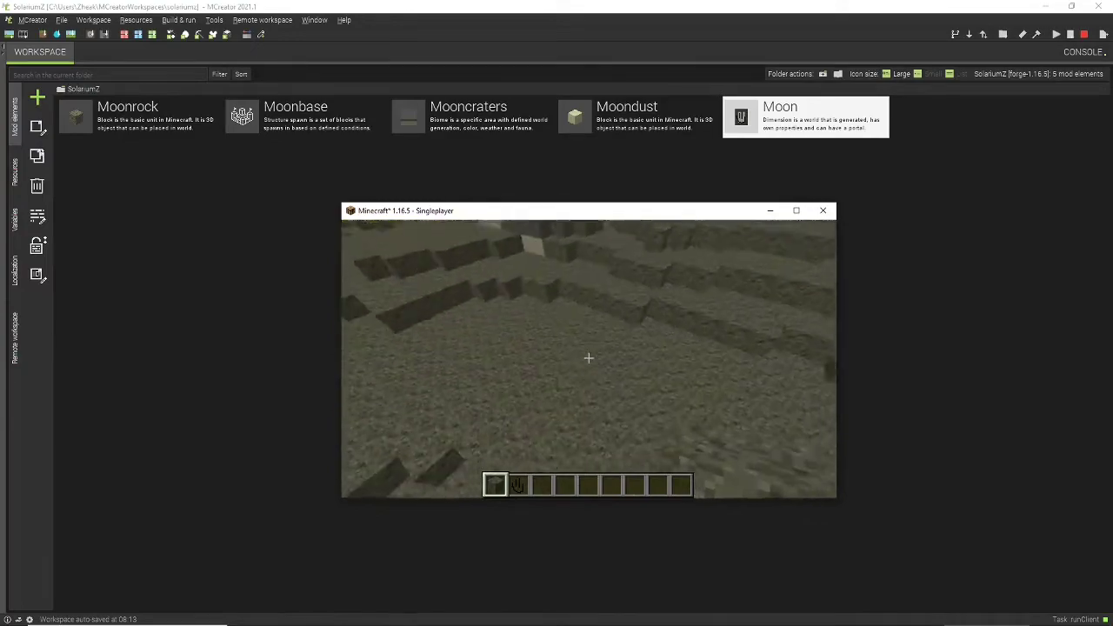
right_click(588, 358)
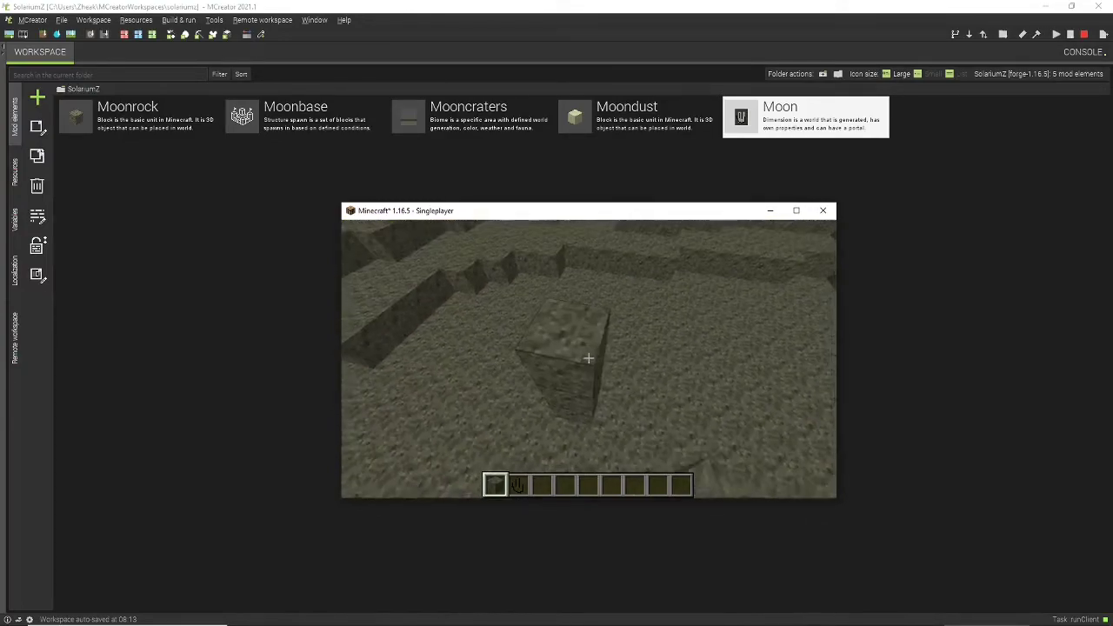
right_click(589, 357)
left_click(589, 358)
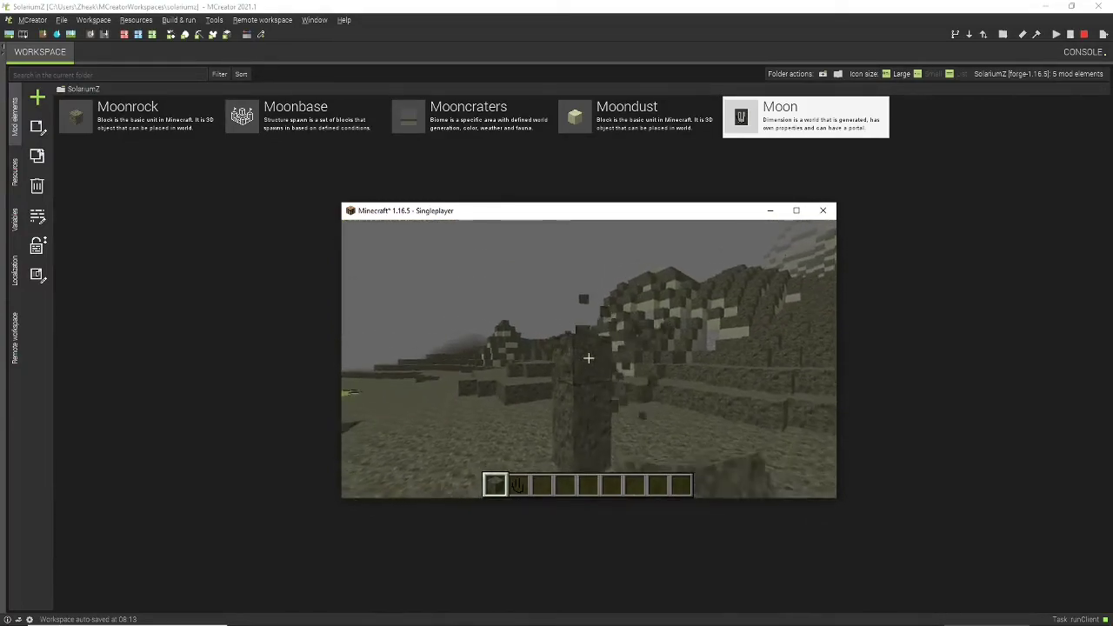
right_click(589, 357)
right_click(589, 357)
right_click(588, 358)
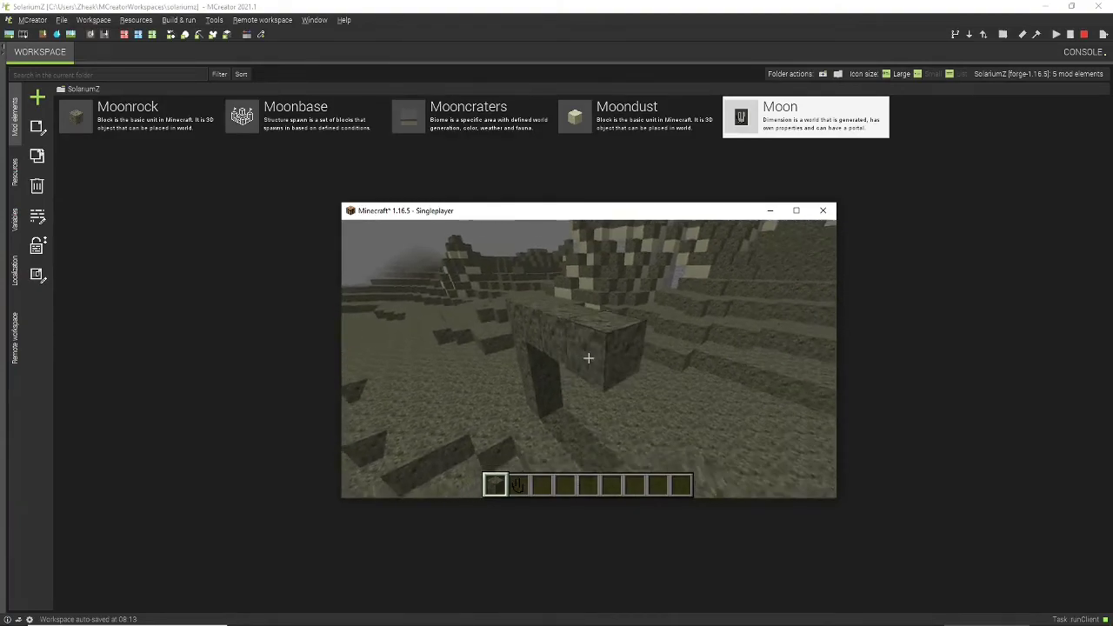
right_click(588, 357)
right_click(589, 357)
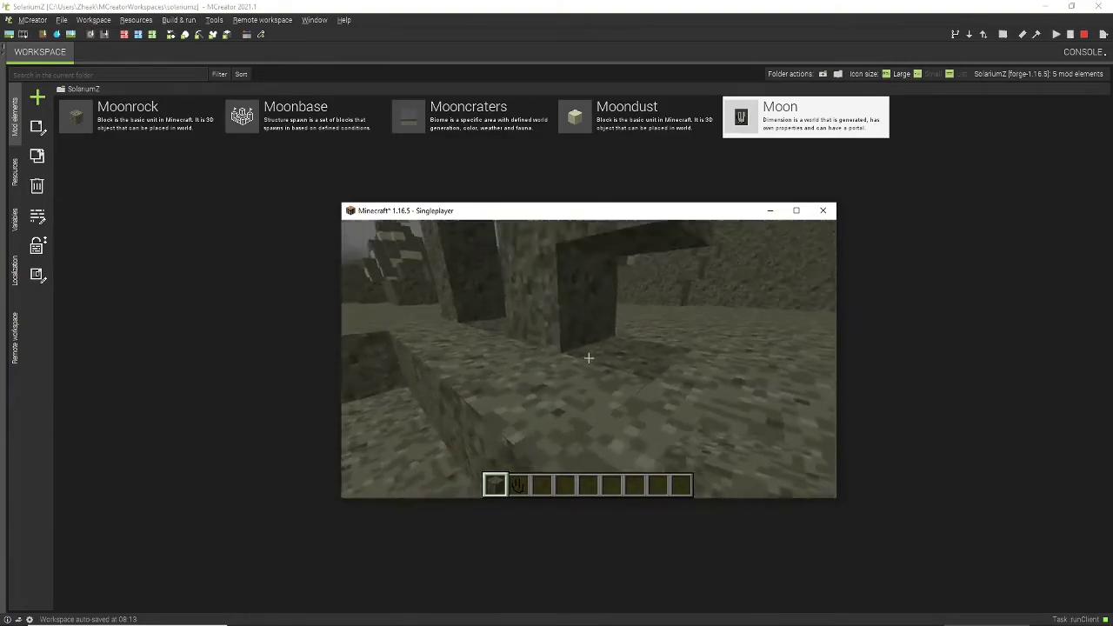
left_click(589, 358)
Step: Light the Moonrock frame with the Moon Portal Igniter
key("2")
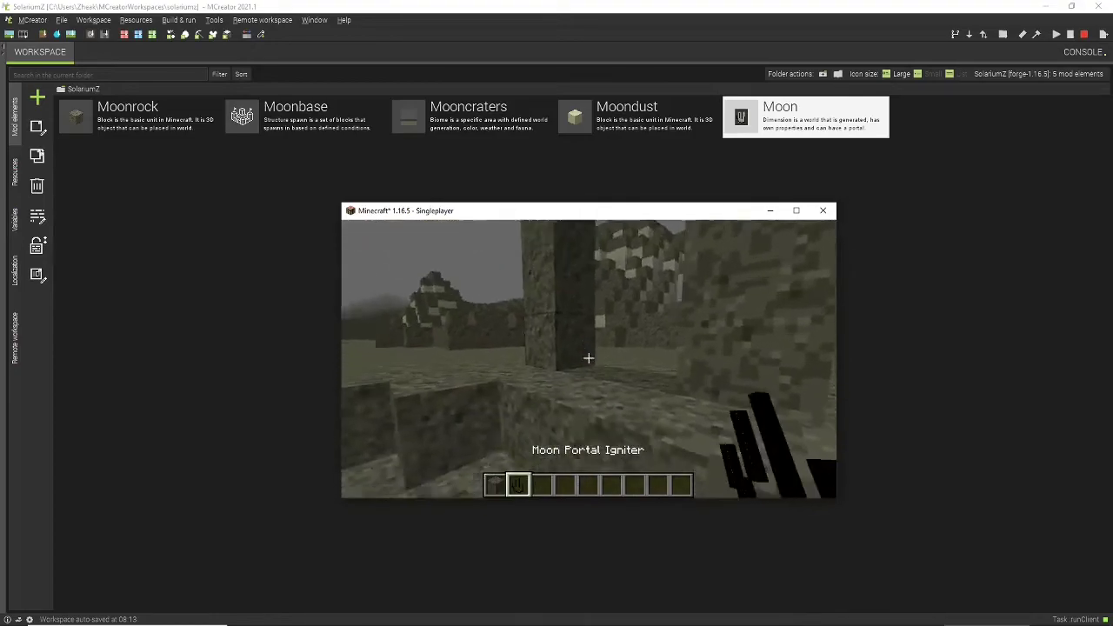
key("s")
key("d")
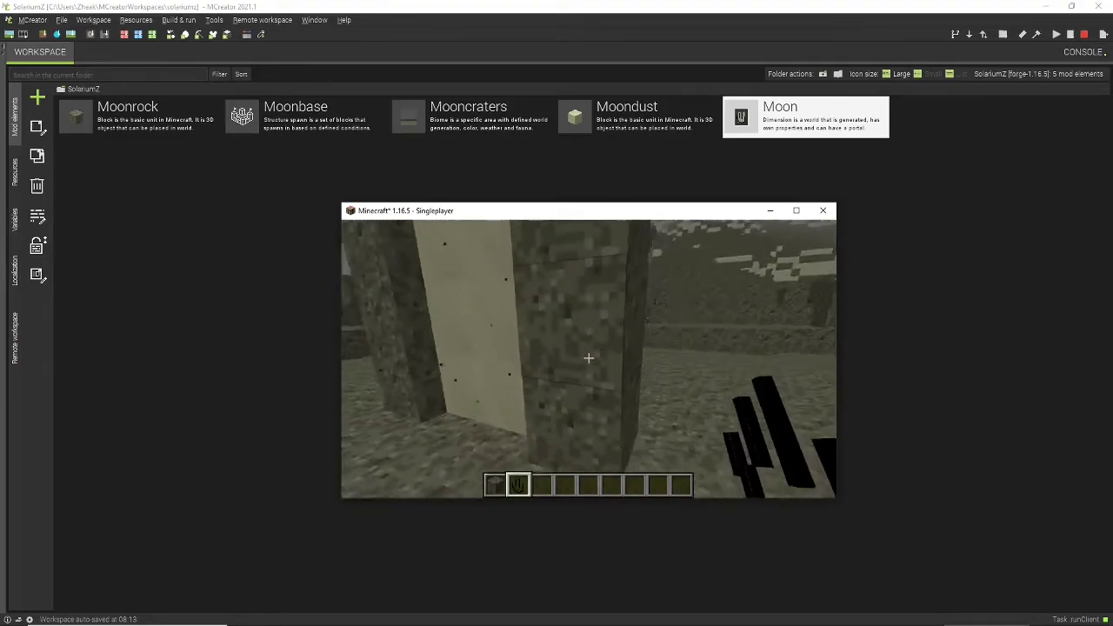
Step: Circle the lit portal to check it from several sides, and travel through it into the Moon dimension
key("d")
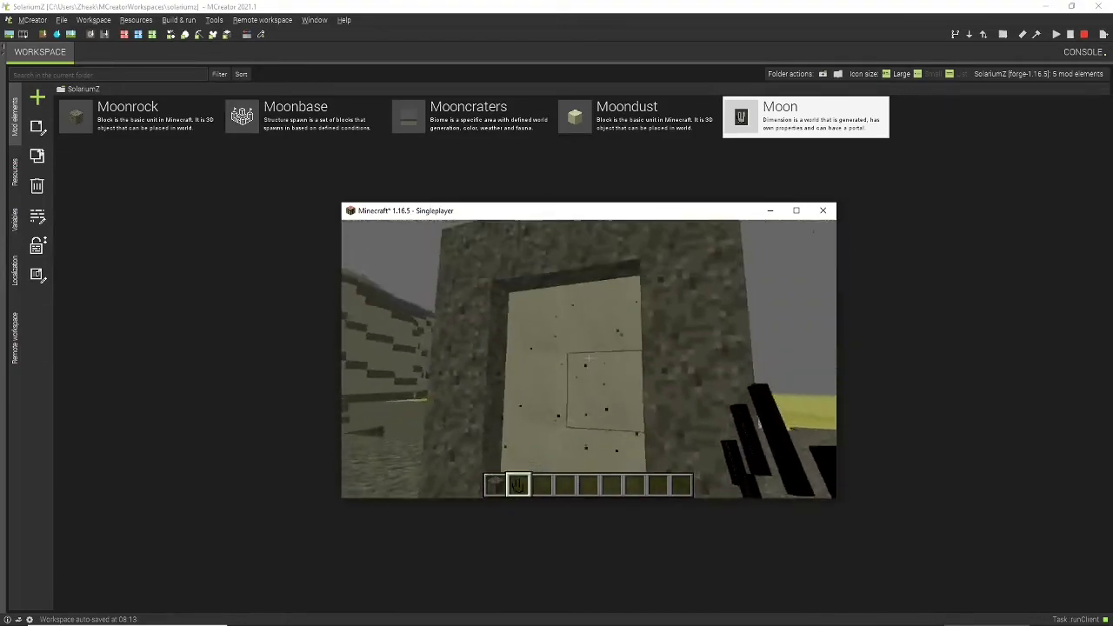
key("s")
key("w")
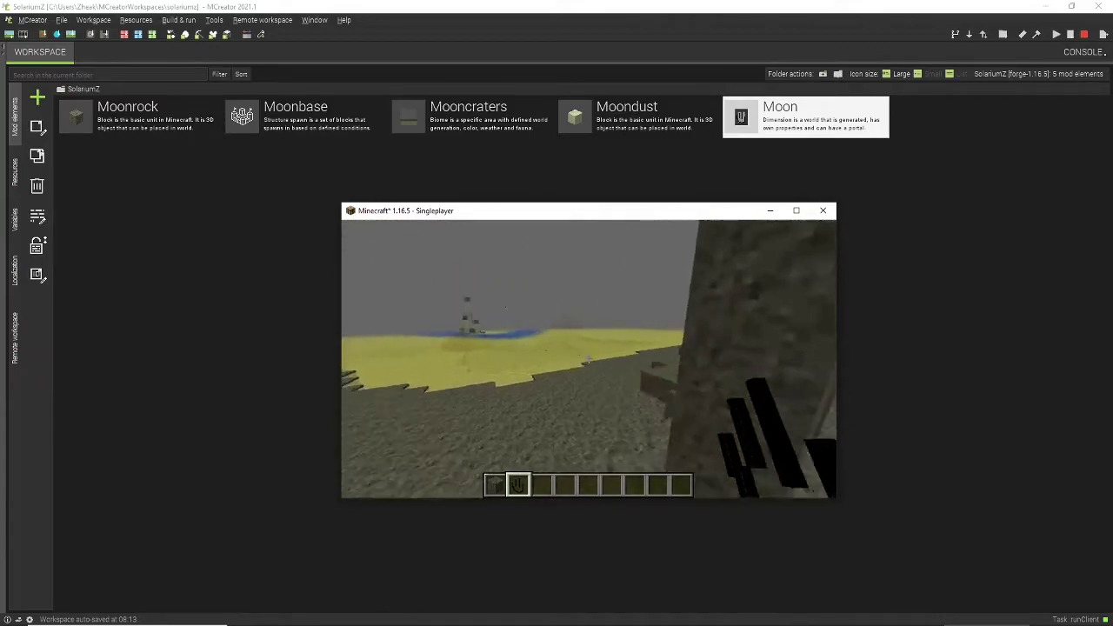
key("s")
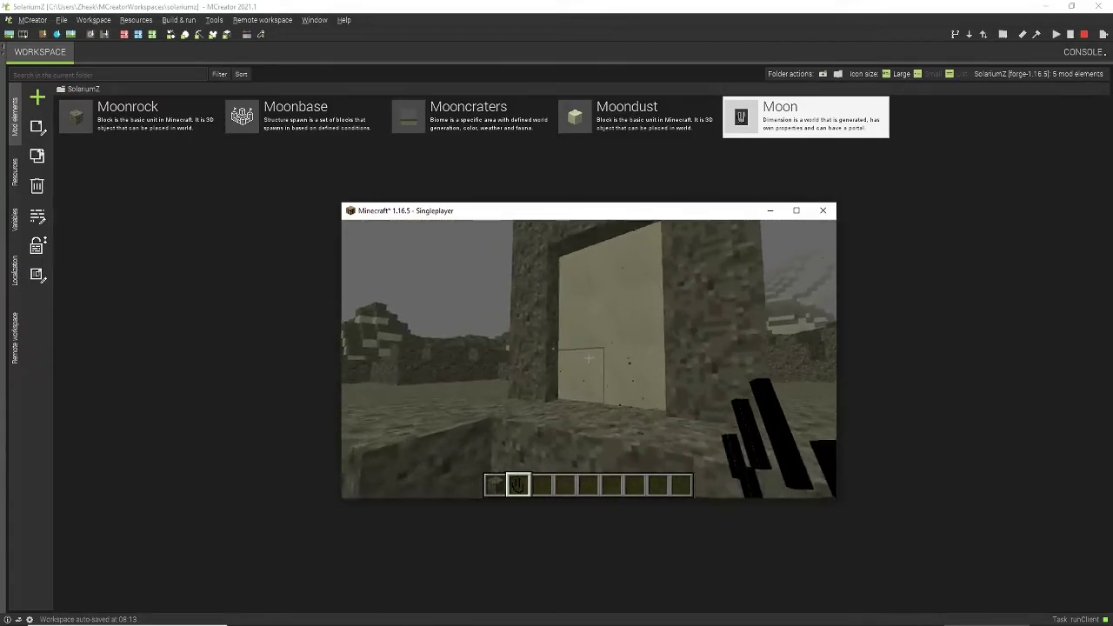
key("w")
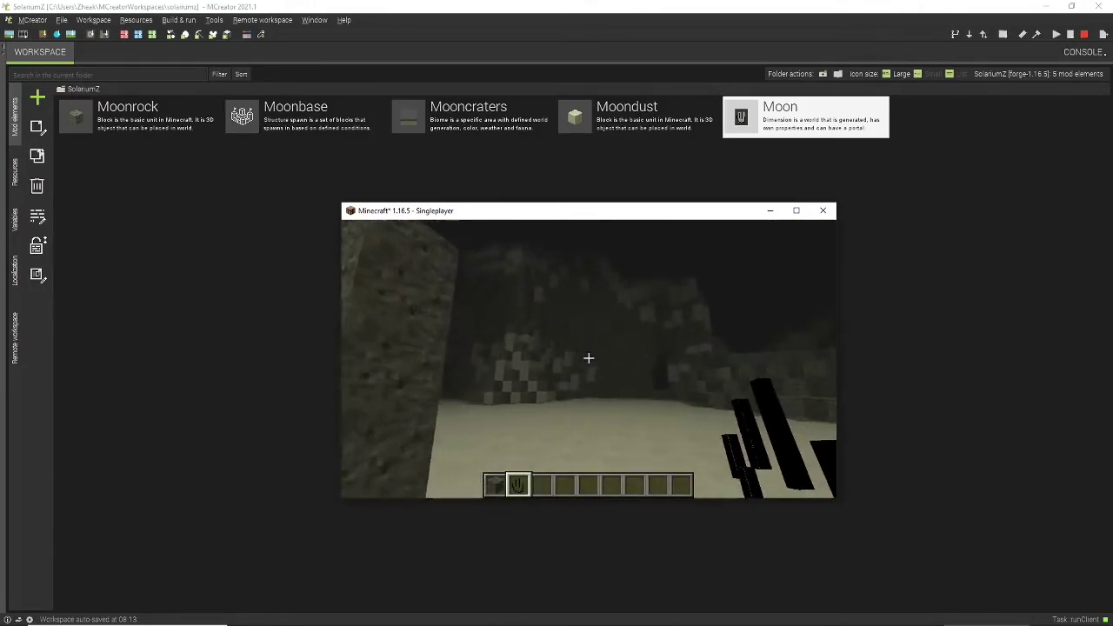
Step: Explore the Moon dimension from the arrival portal, examining its Moondust plains, Moonrock hills, craters and dark sky
key("w")
key("w")
key("space")
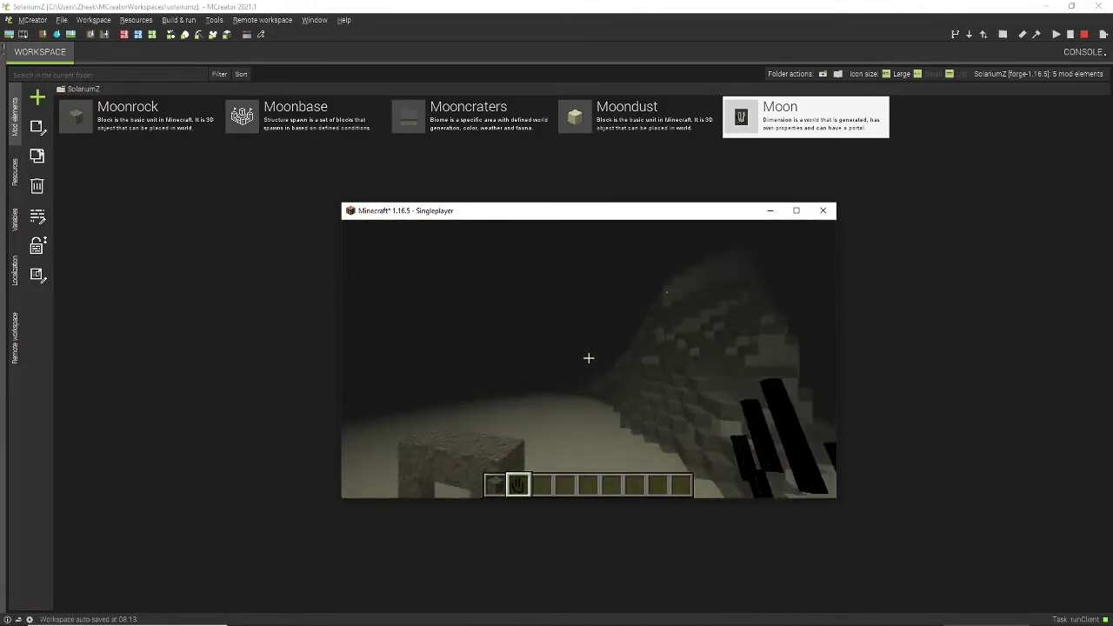
key("w")
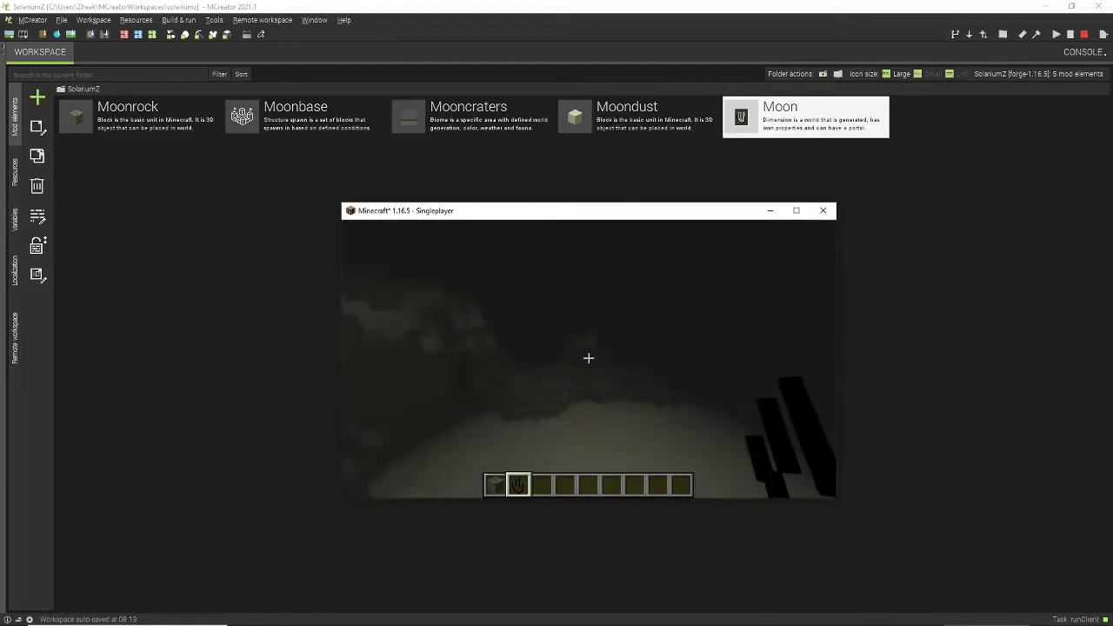
key("w")
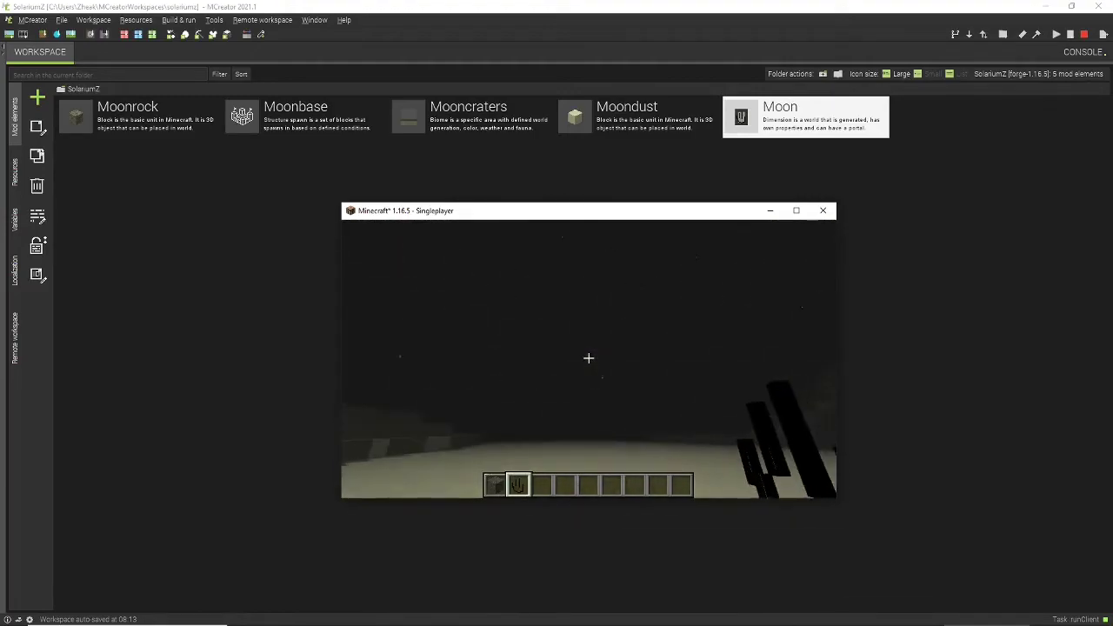
key("w")
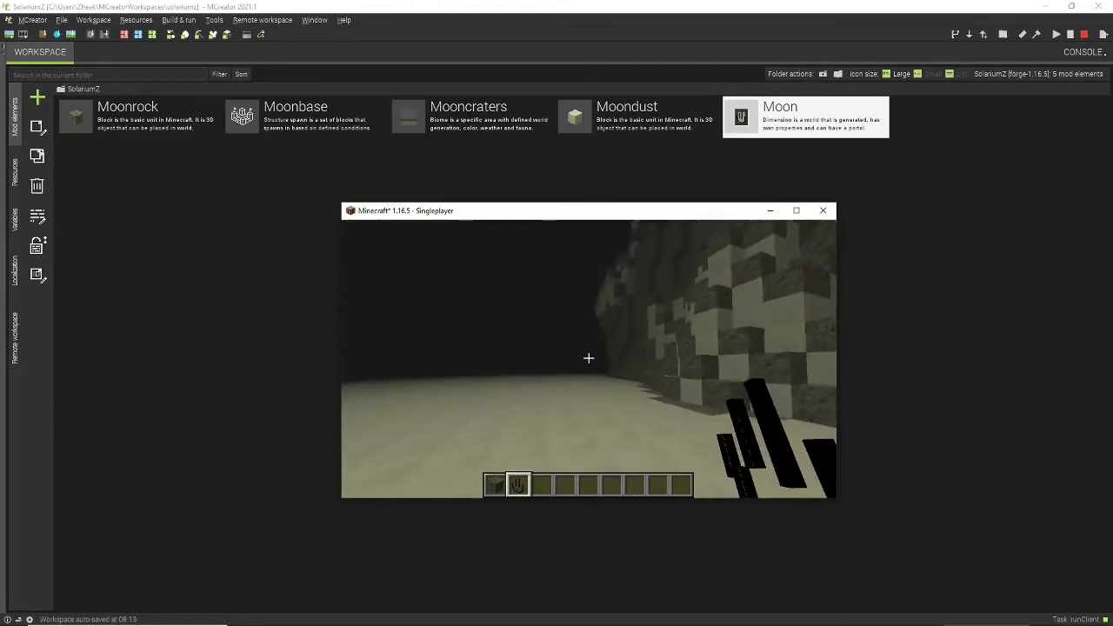
key("w")
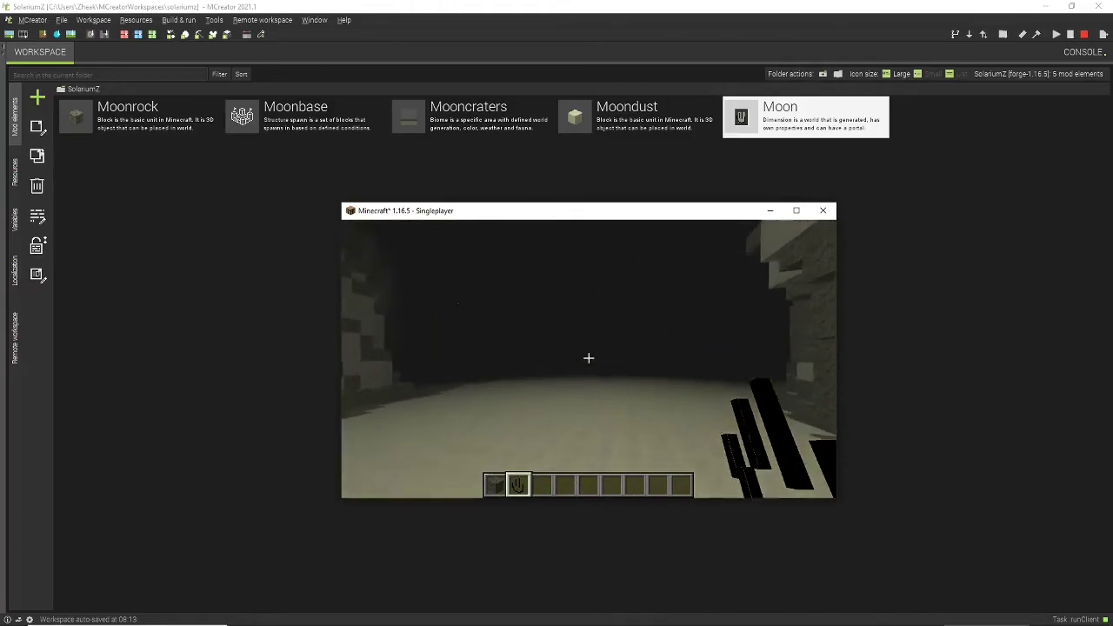
key("w")
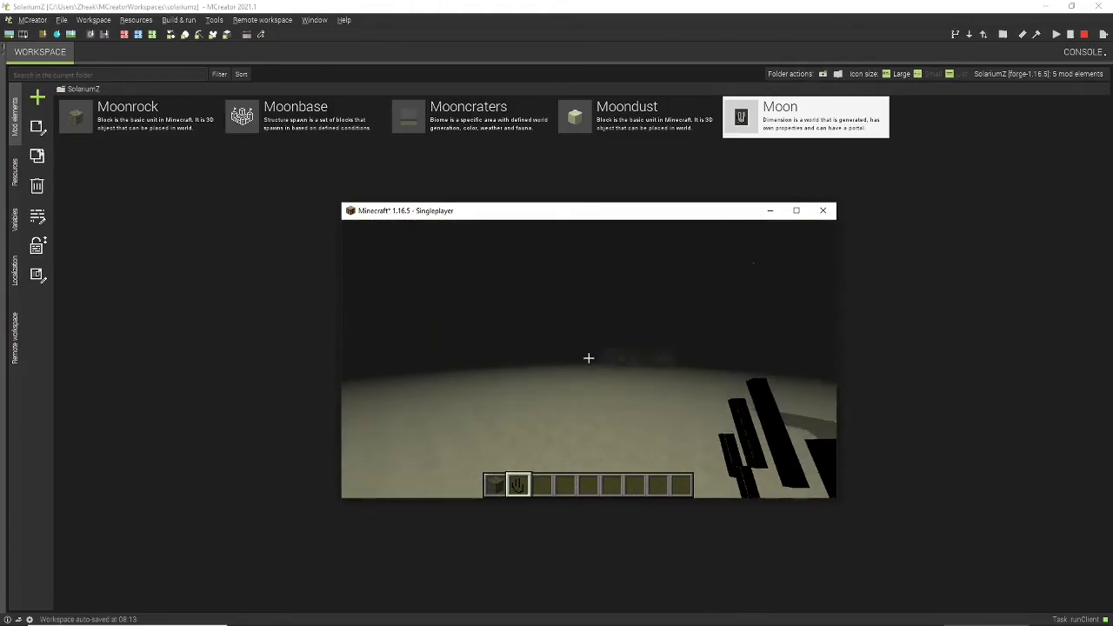
key("w")
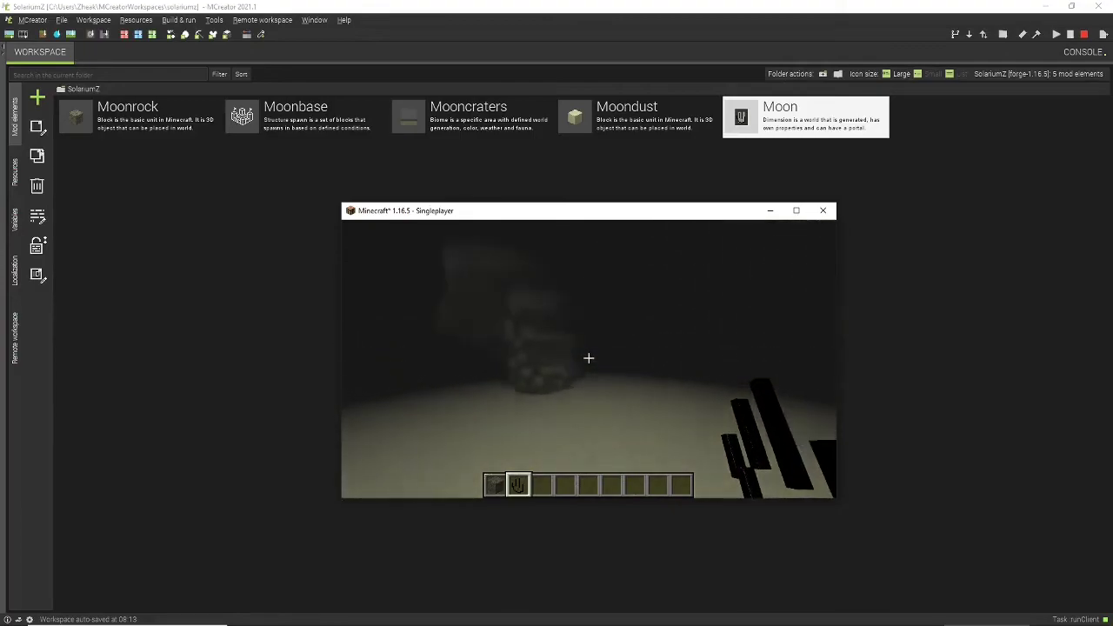
key("w")
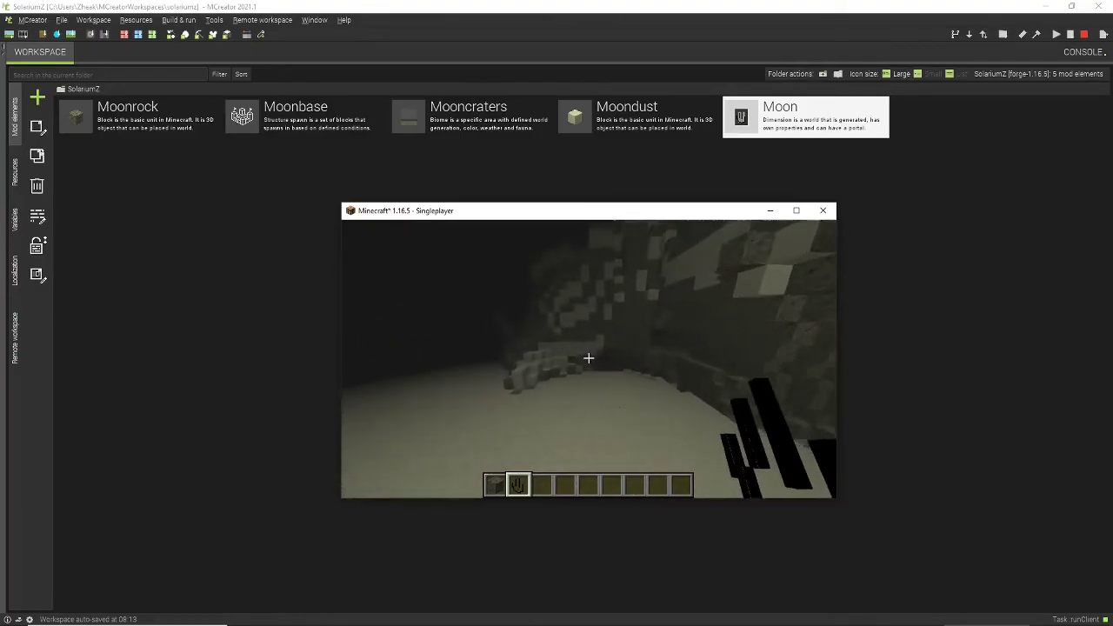
key("w")
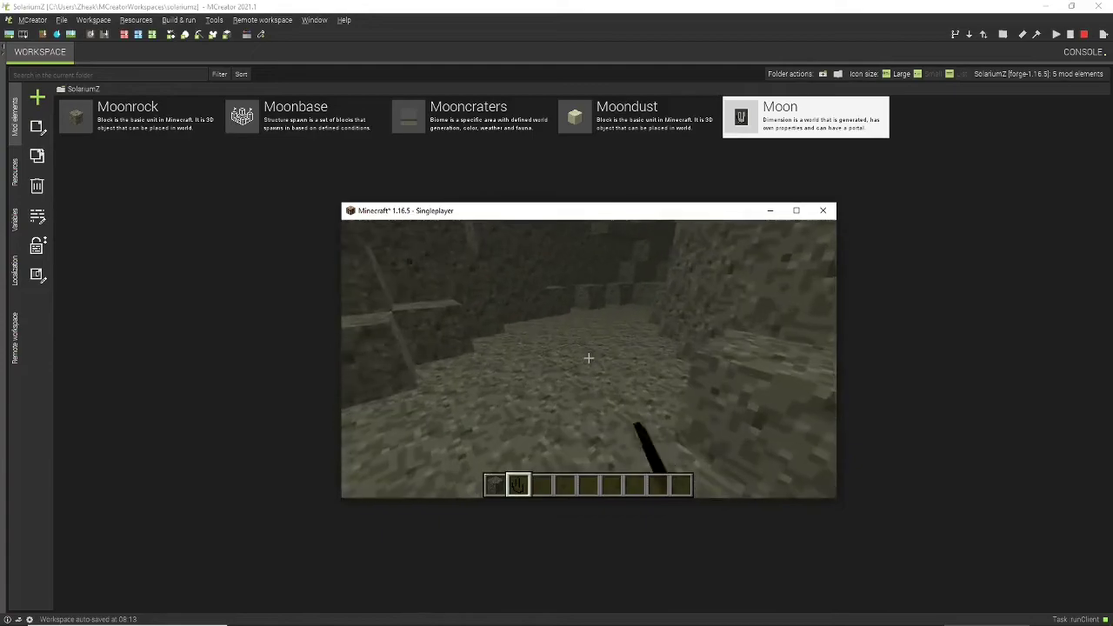
key("w")
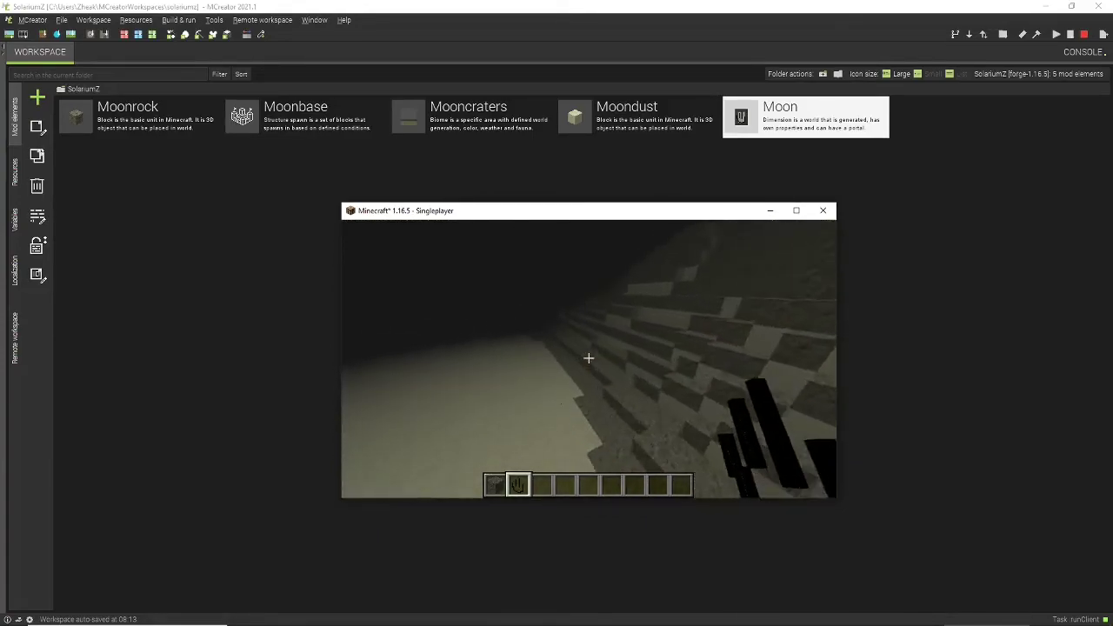
key("w")
key("w")
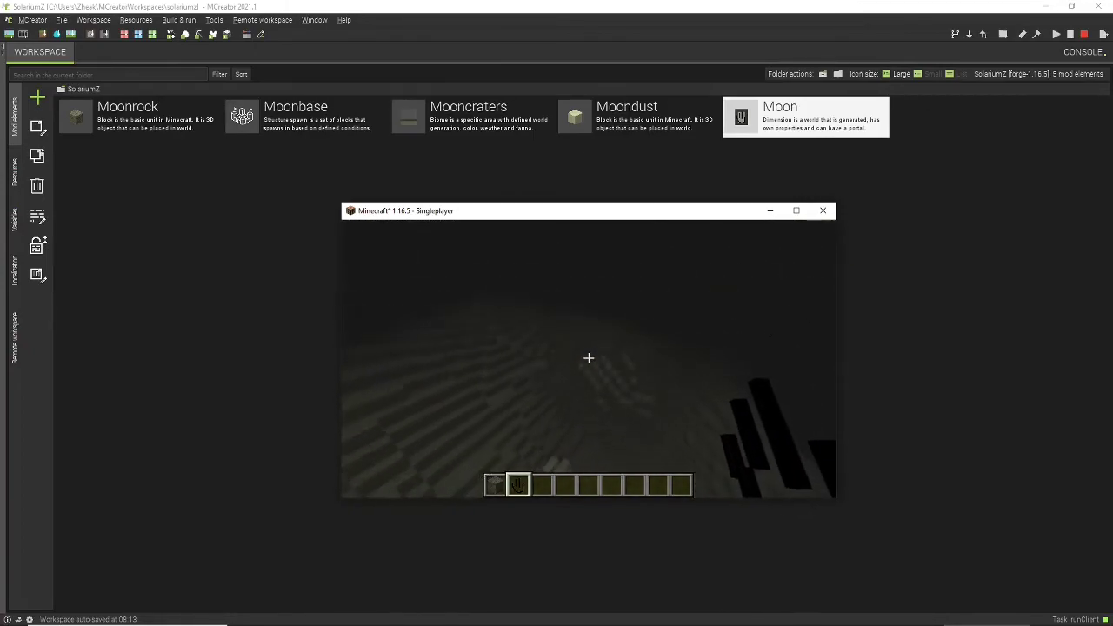
key("w")
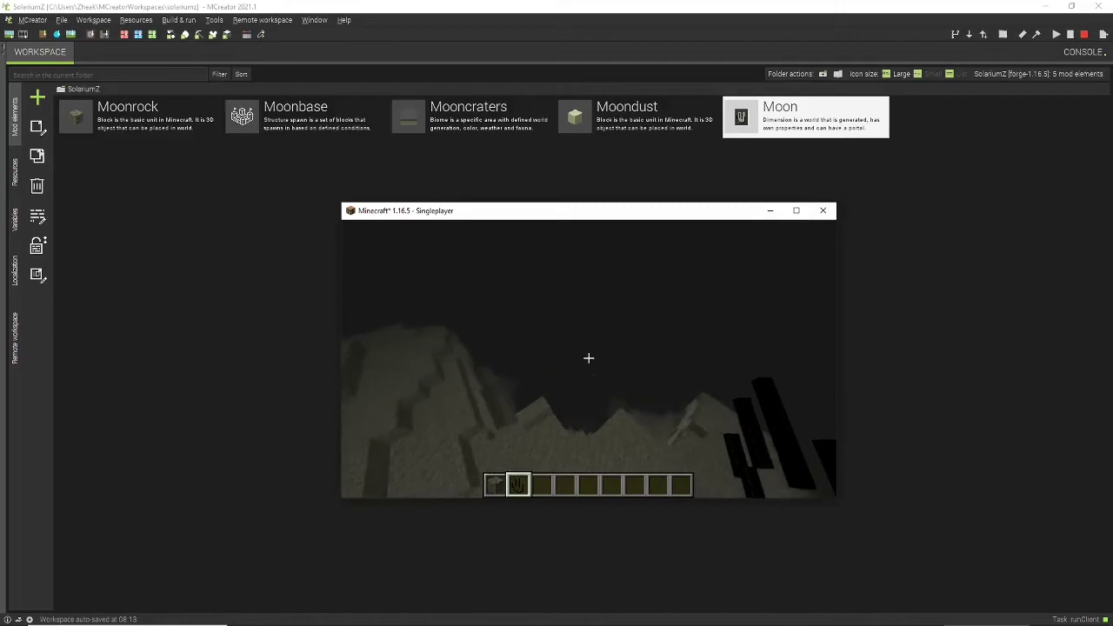
key("w")
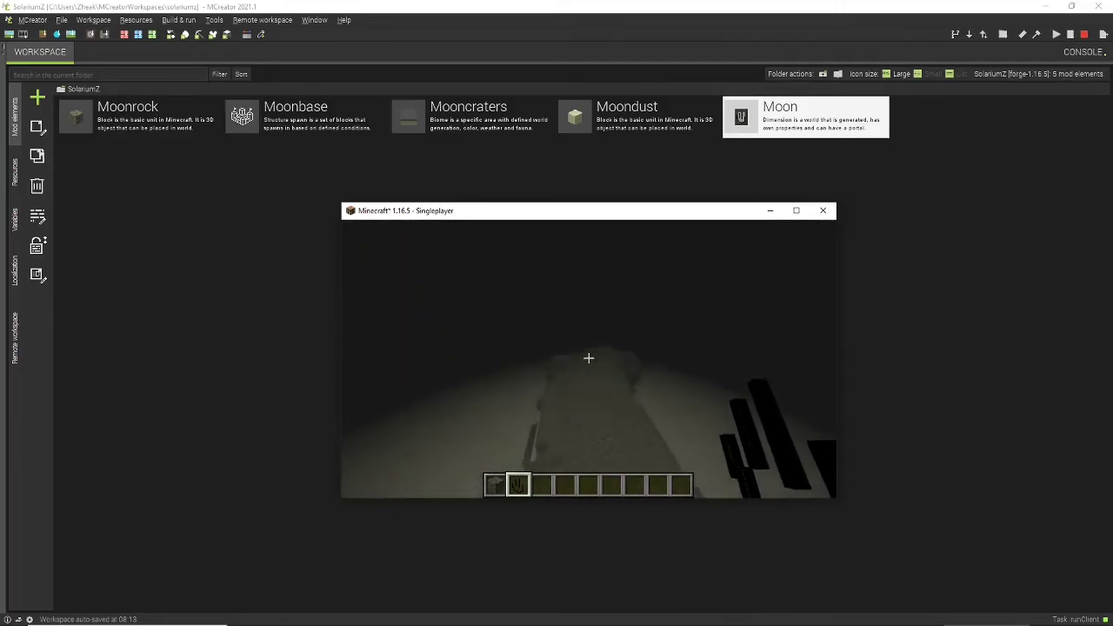
key("w")
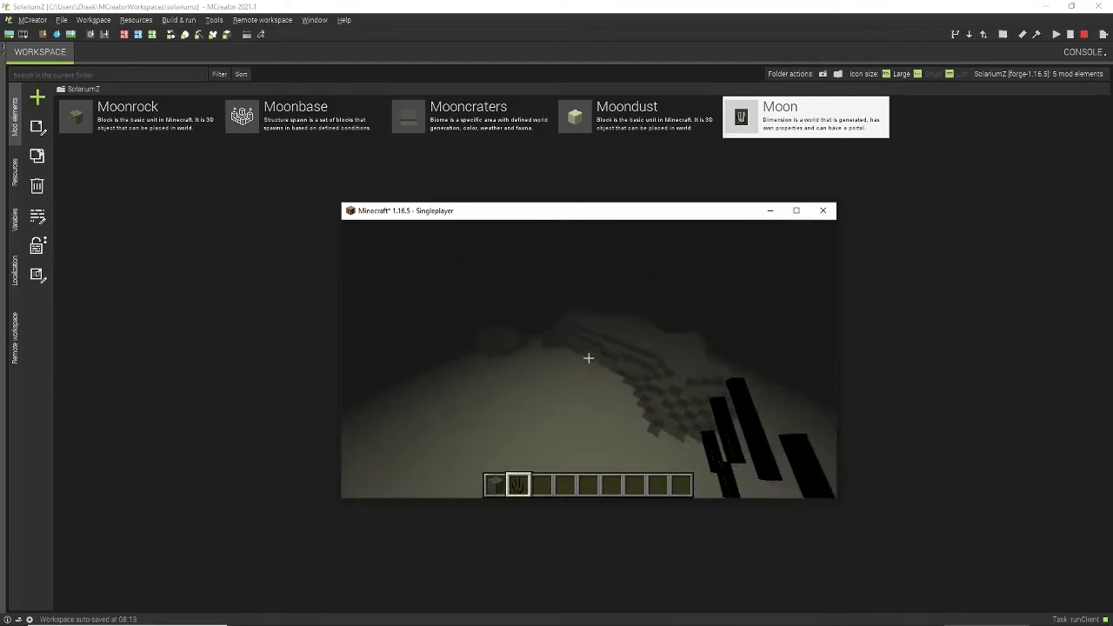
key("w")
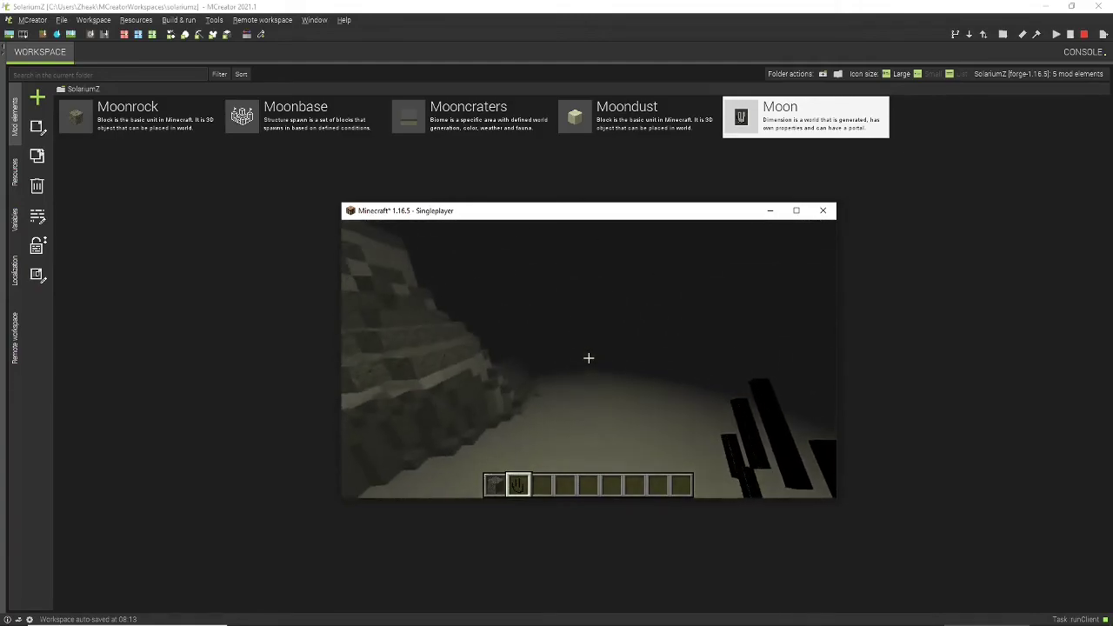
key("w")
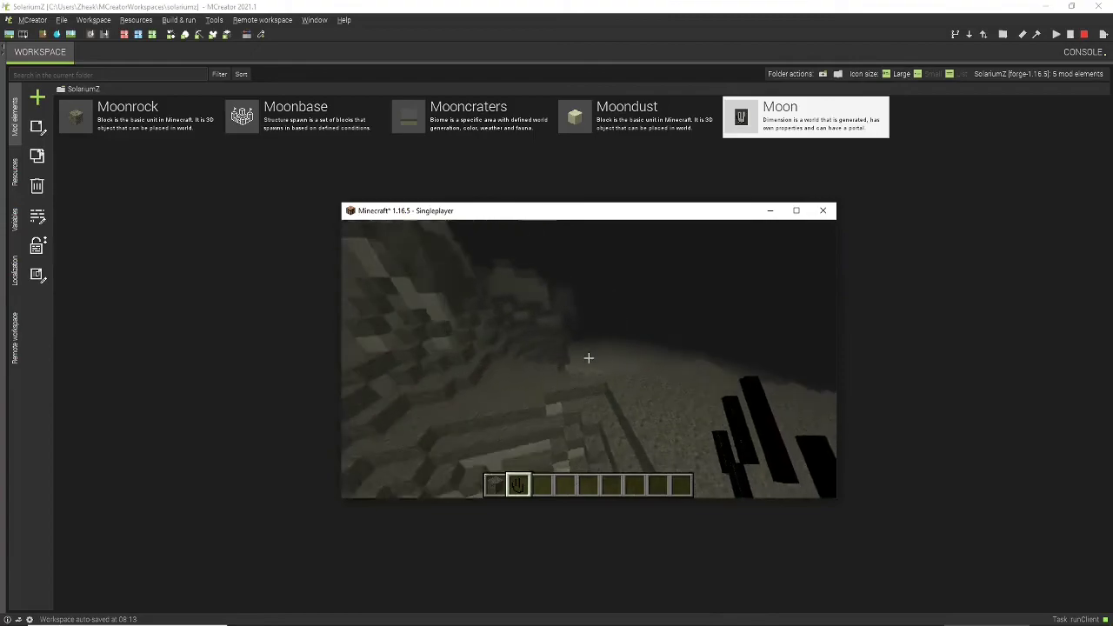
key("w")
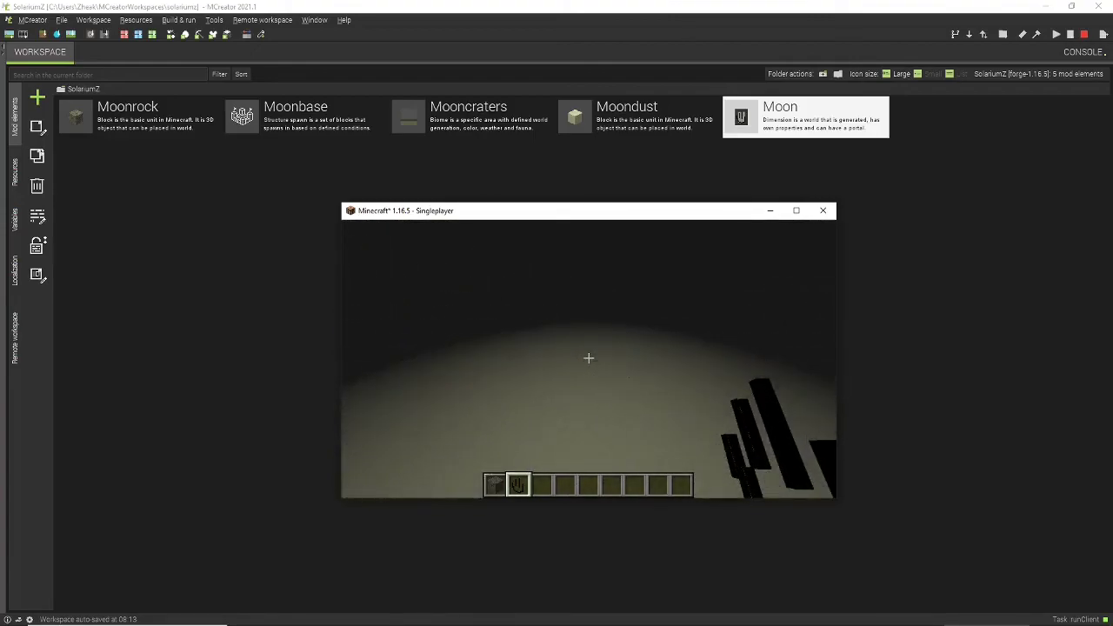